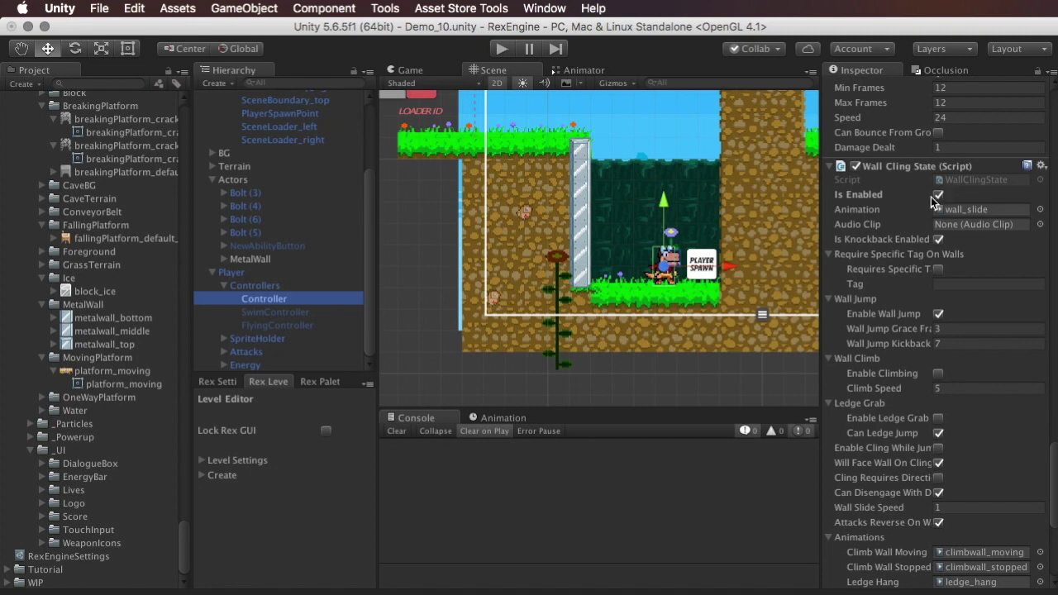
Start play mode in Demo_10 to test wall cling with no tag requirement
{"action": "left_click", "coordinate": [502, 48]}
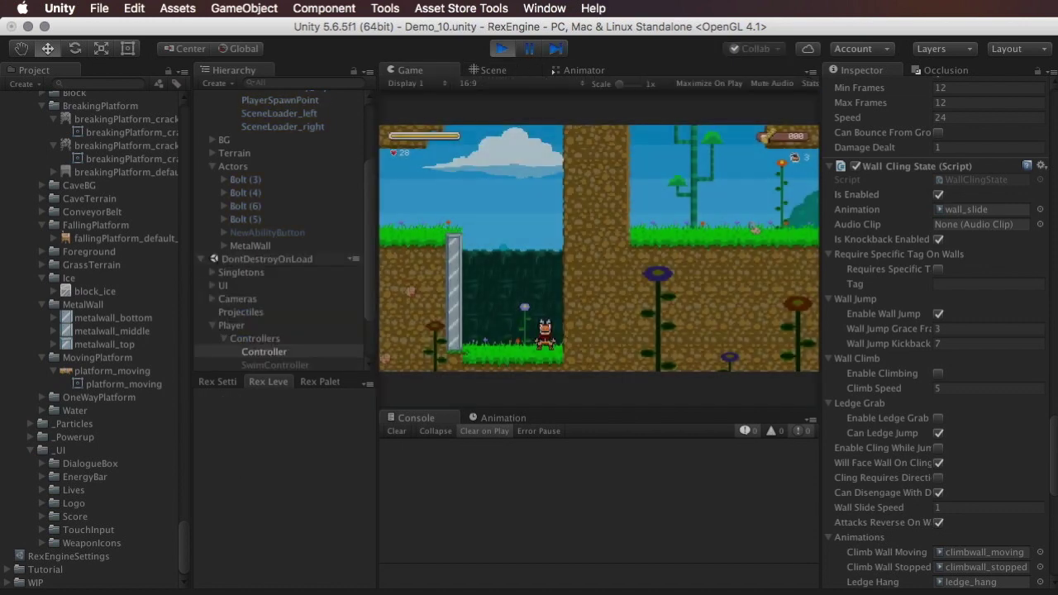
Play-test clinging up the dirt pillar and wall-jumping onto the metal wall, then stop
{"action": "key", "text": "Left"}
{"action": "key", "text": "Right"}
{"action": "key", "text": "space"}
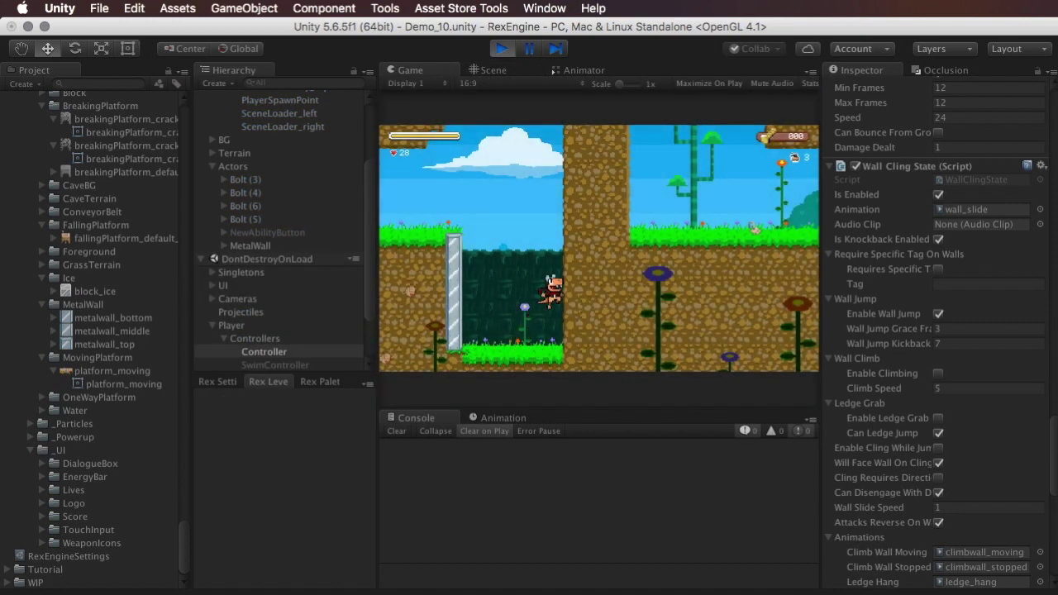
{"action": "key", "text": "space"}
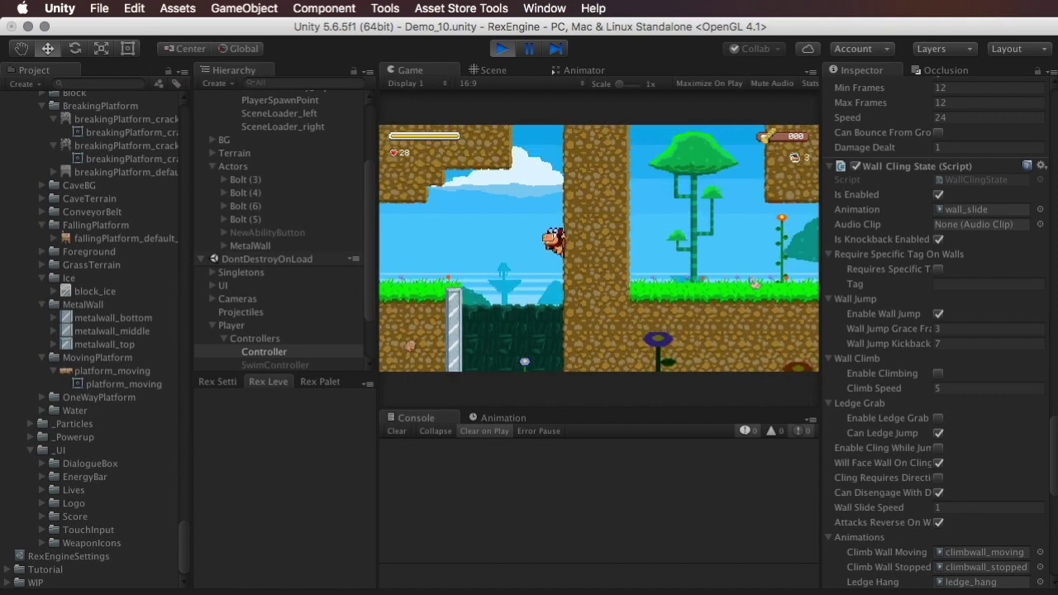
{"action": "key", "text": "space"}
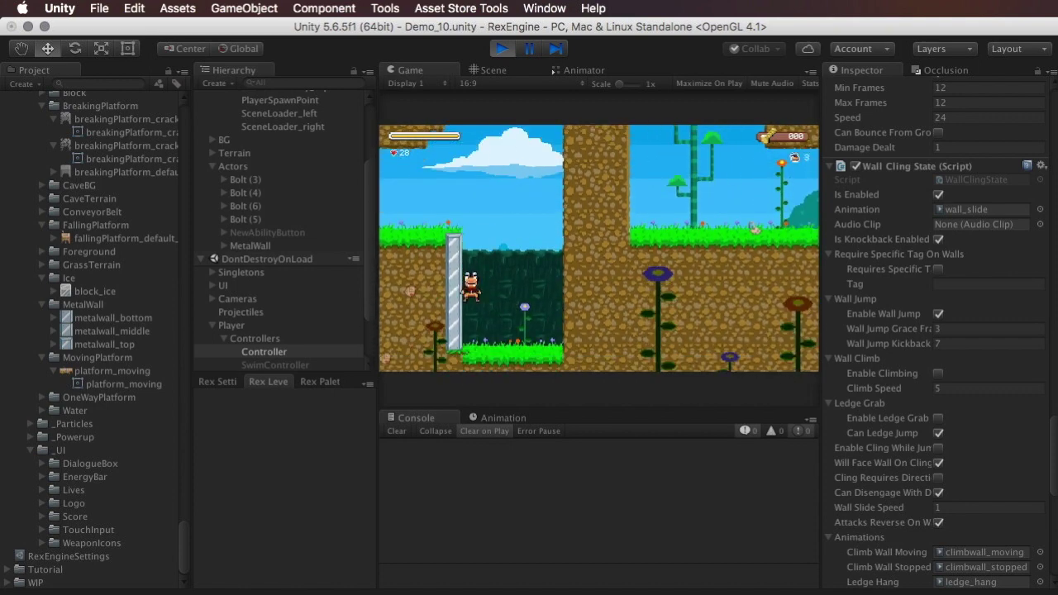
{"action": "key", "text": "Right"}
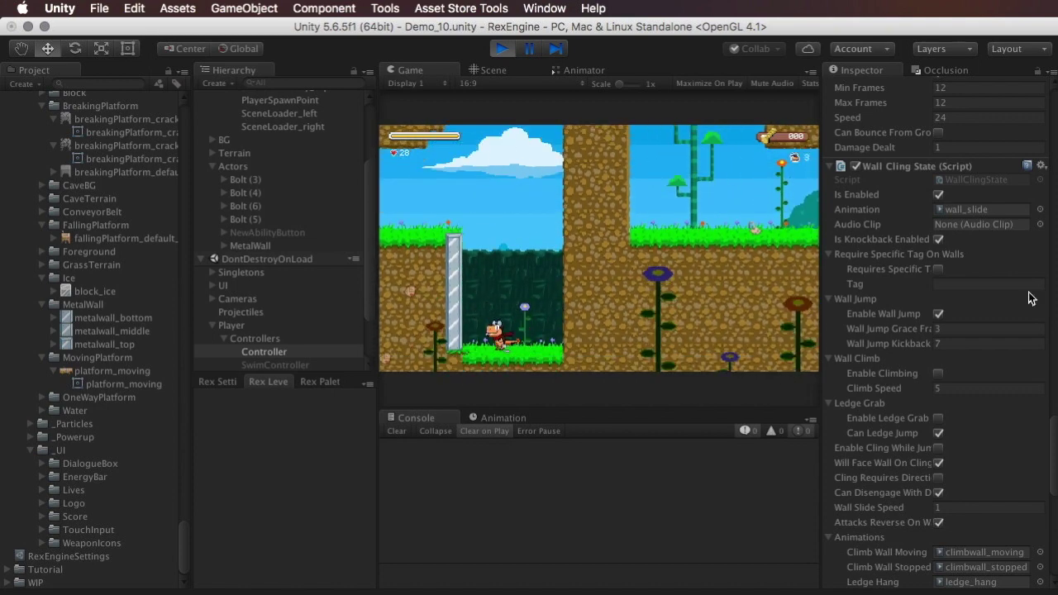
{"action": "left_click", "coordinate": [501, 48]}
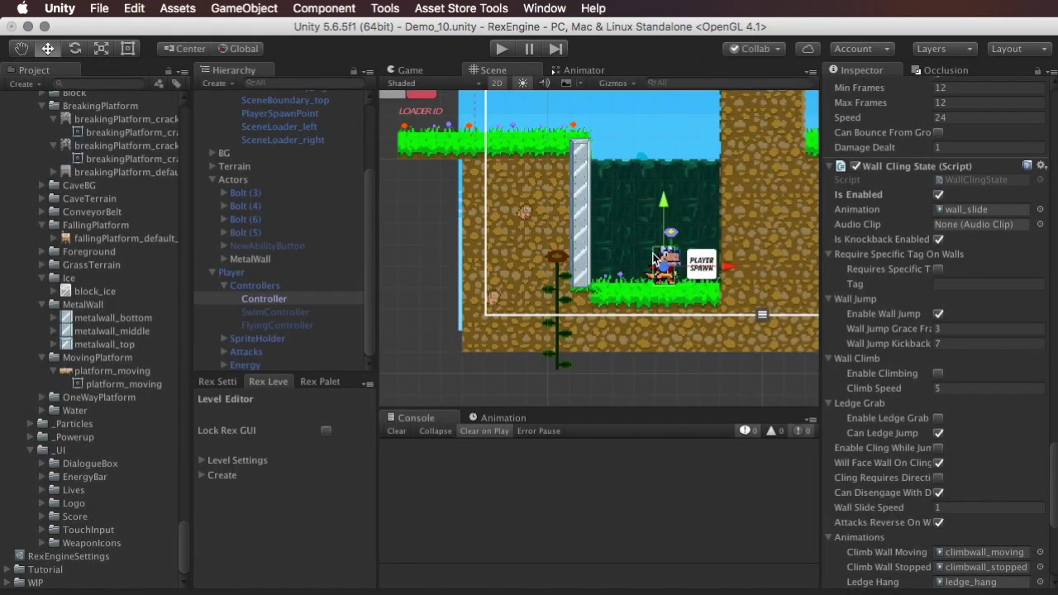
{"action": "scroll", "coordinate": [591, 263], "scroll_direction": "up", "scroll_amount": 2}
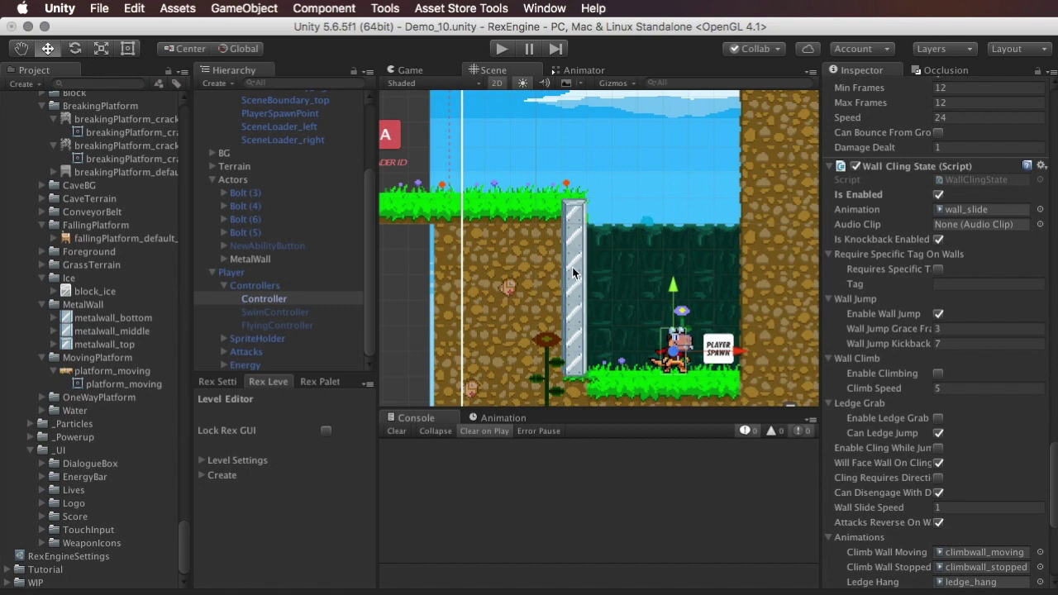
{"action": "left_click", "coordinate": [573, 218]}
Deactivate MetalWall so the metal wall disappears, then select a pillar grass tile
{"action": "left_click", "coordinate": [286, 259]}
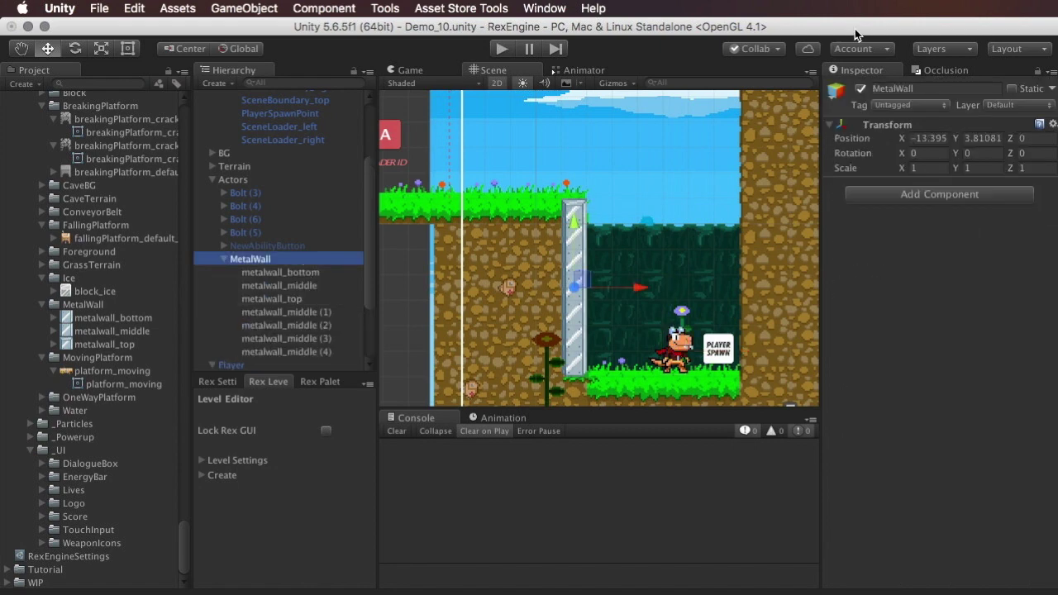
{"action": "left_click", "coordinate": [860, 89]}
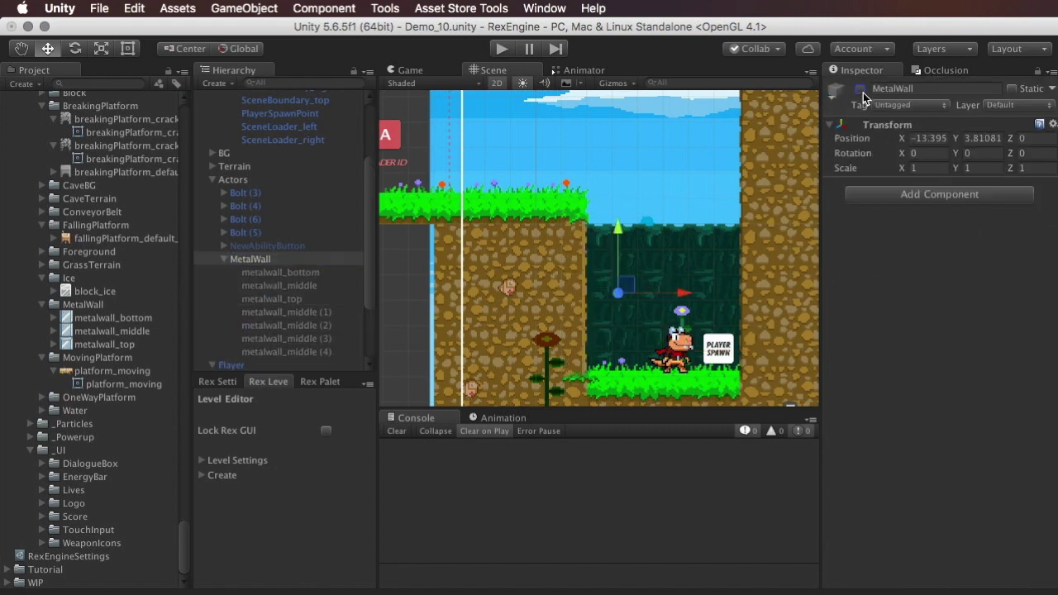
{"action": "left_click", "coordinate": [575, 238]}
{"action": "scroll", "coordinate": [560, 296], "scroll_direction": "up", "scroll_amount": 3}
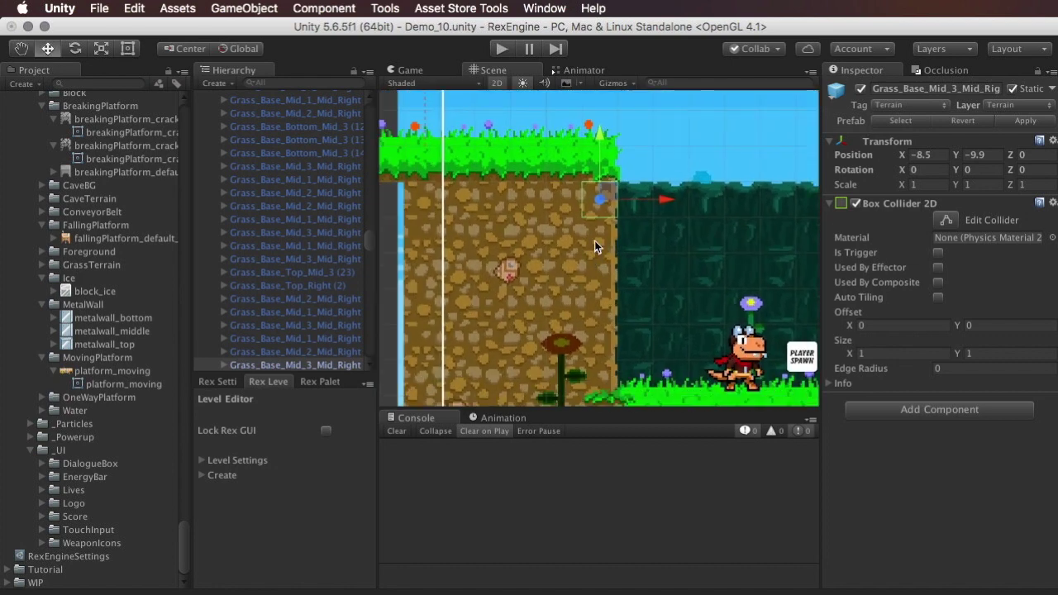
Retag the column of grass tiles on the pillar's right edge as Projectile
{"action": "left_click_drag", "start_coordinate": [597, 235], "coordinate": [608, 380]}
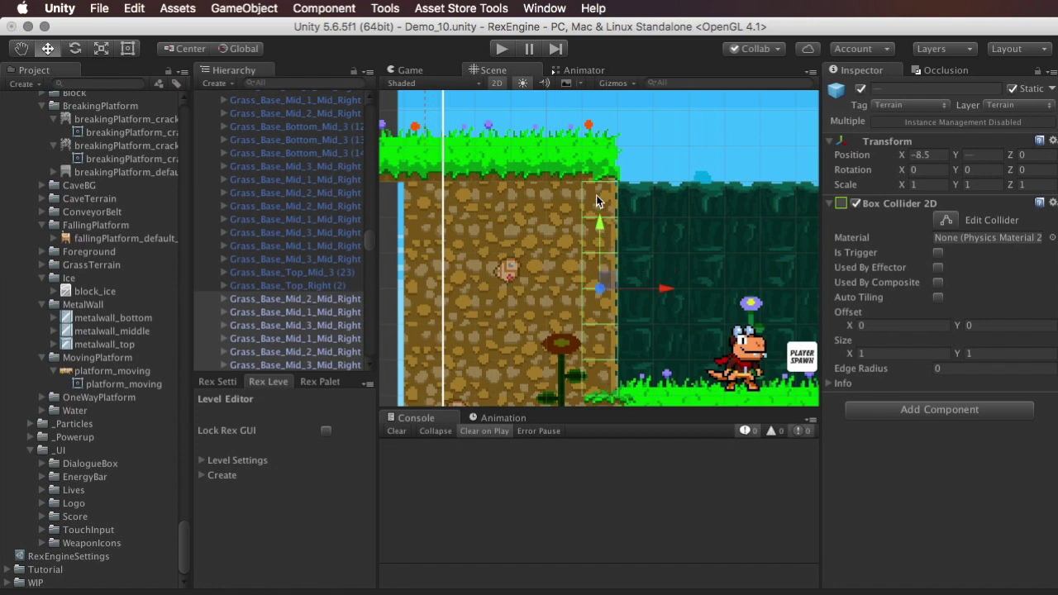
{"action": "left_click_drag", "start_coordinate": [596, 195], "coordinate": [595, 165]}
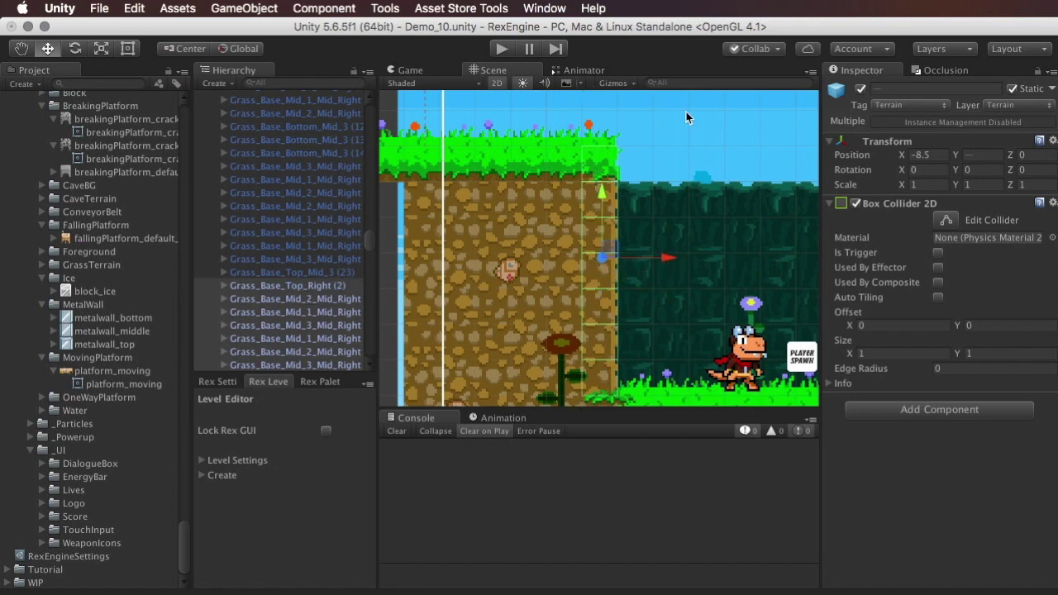
{"action": "left_click", "coordinate": [891, 108]}
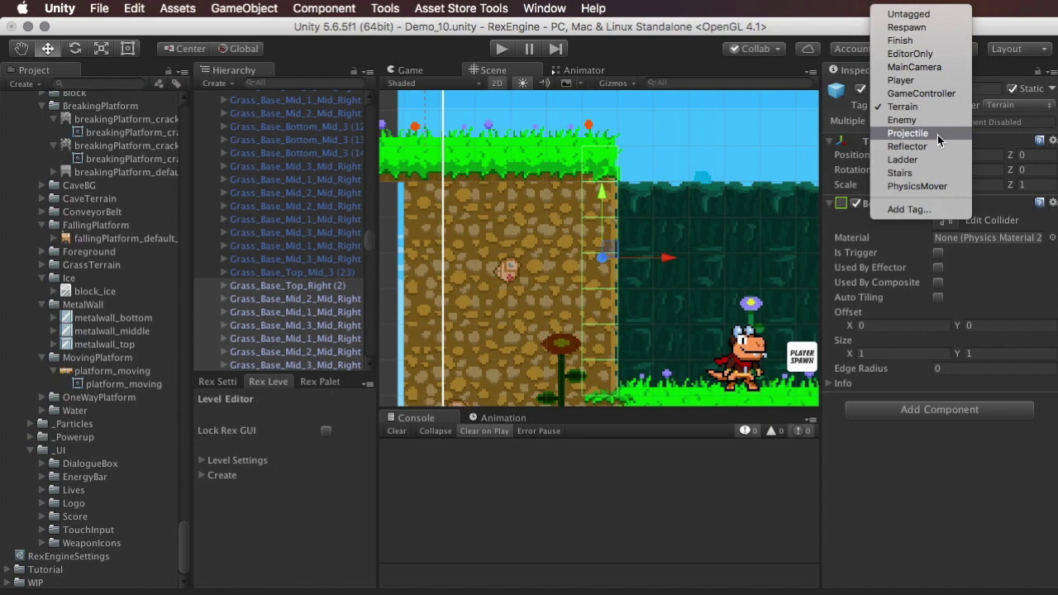
{"action": "left_click", "coordinate": [935, 134]}
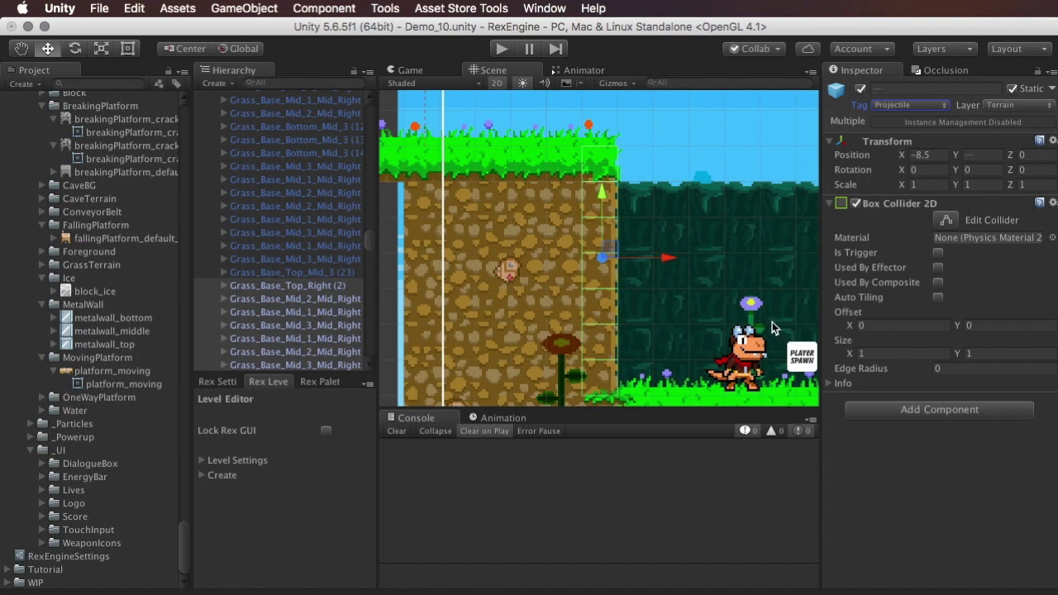
Play-test jumping onto the retagged pillar wall, then stop the game
{"action": "left_click", "coordinate": [502, 49]}
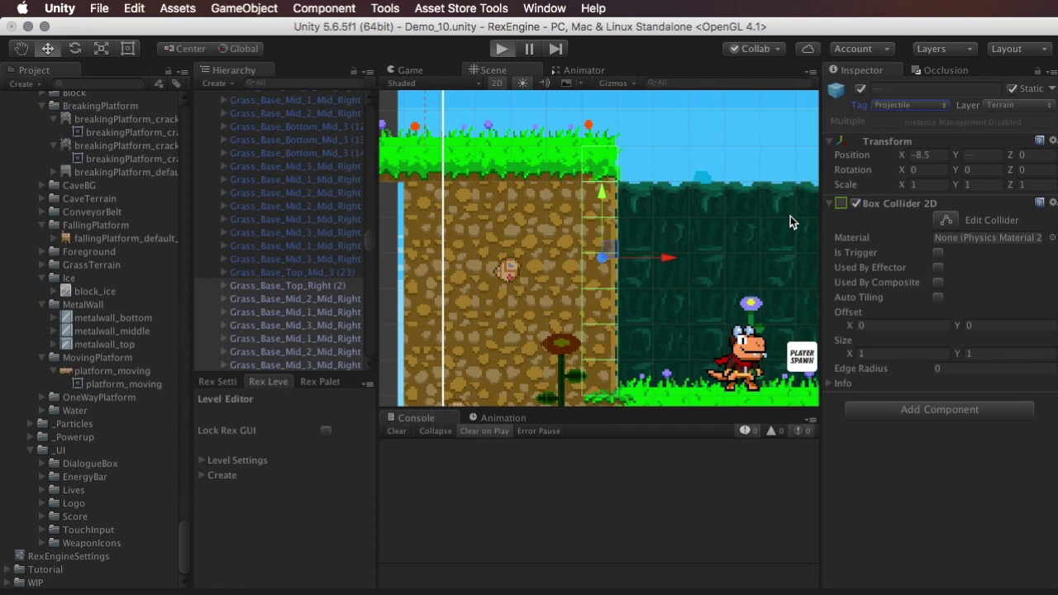
{"action": "key", "text": "space"}
{"action": "key", "text": "Left"}
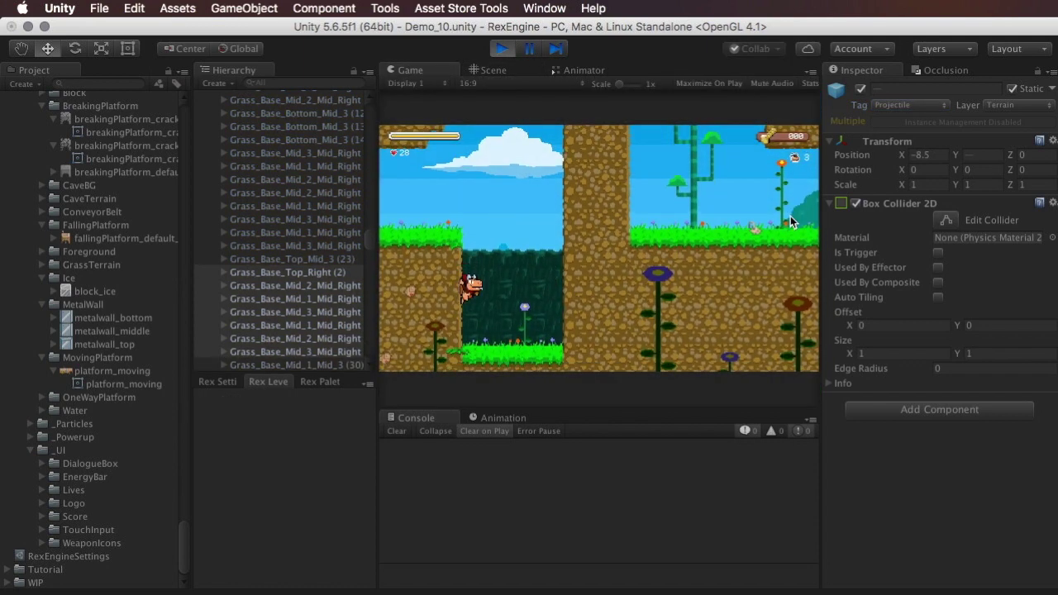
{"action": "left_click", "coordinate": [504, 51]}
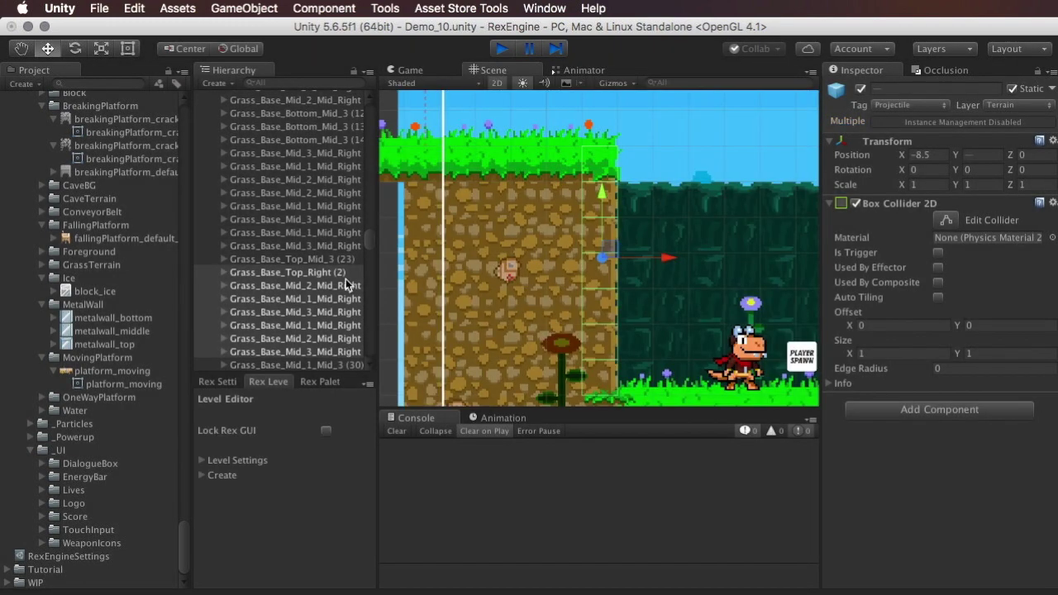
{"action": "scroll", "coordinate": [345, 278], "scroll_direction": "up", "scroll_amount": 10}
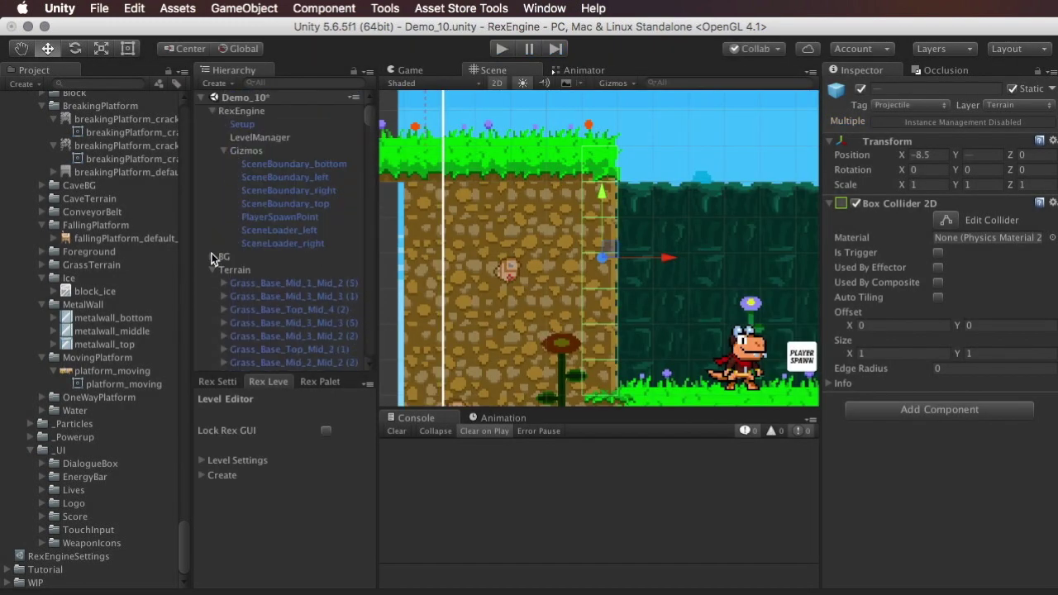
Reactivate MetalWall so the metal wall reappears beside the pillar
{"action": "left_click", "coordinate": [212, 269]}
{"action": "left_click", "coordinate": [251, 362]}
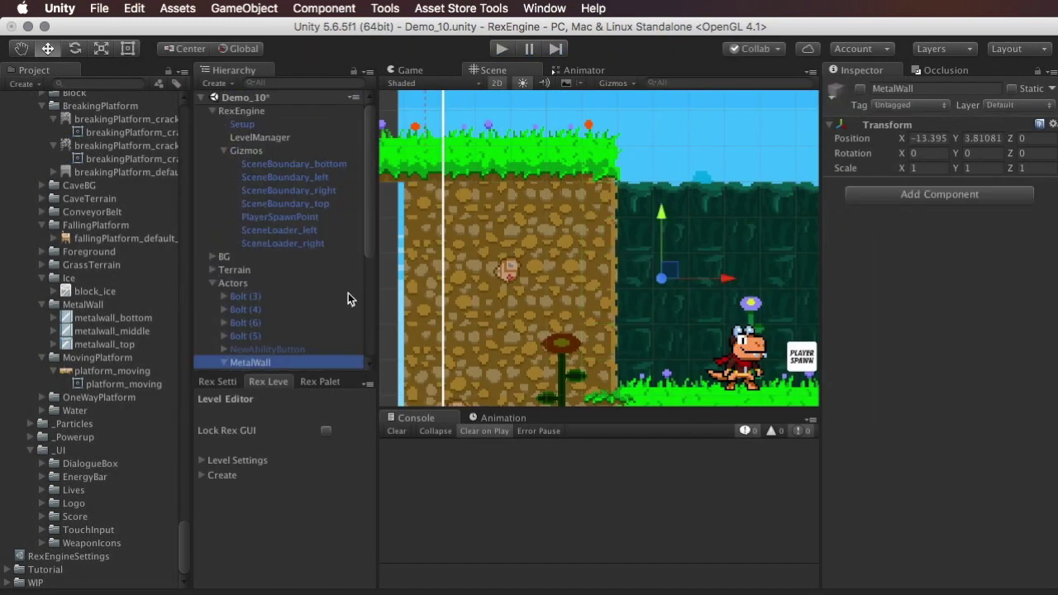
{"action": "left_click", "coordinate": [860, 89]}
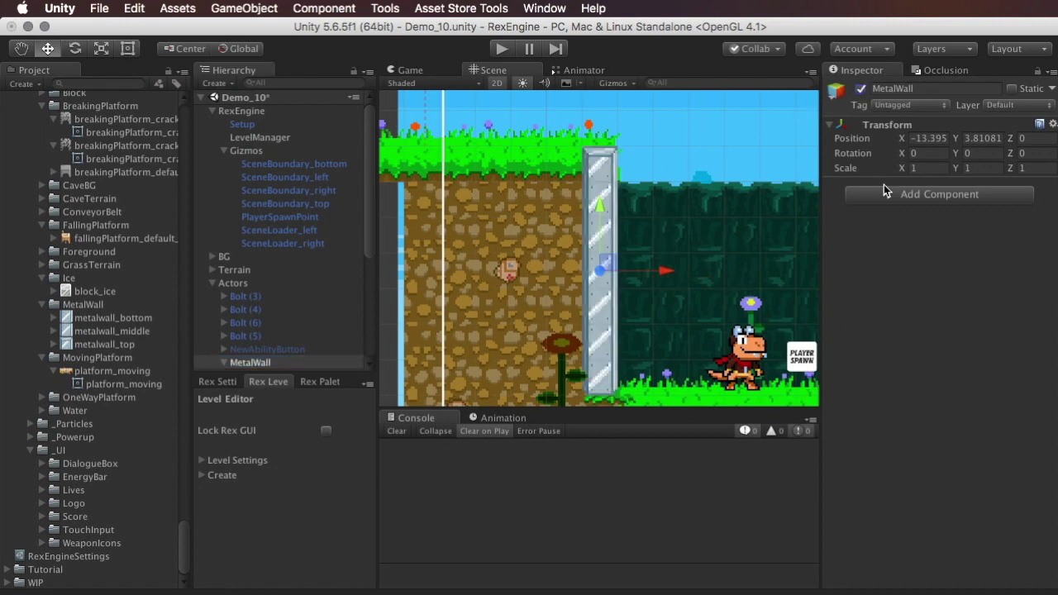
Select the Player's Controller object in the Hierarchy
{"action": "scroll", "coordinate": [777, 245], "scroll_direction": "down", "scroll_amount": 3}
{"action": "middle_click_drag", "start_coordinate": [777, 246], "coordinate": [724, 286]}
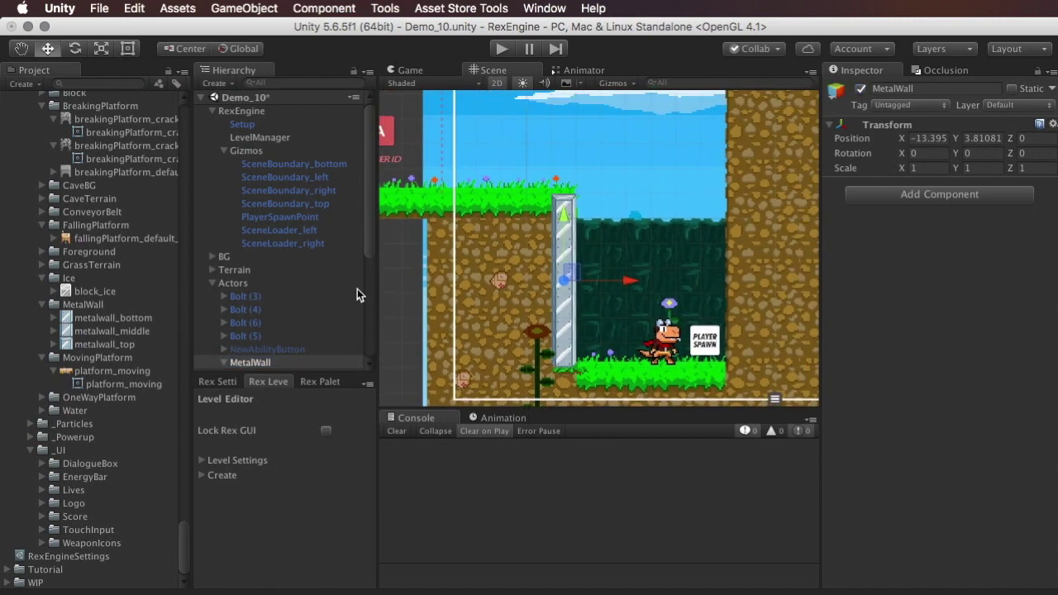
{"action": "scroll", "coordinate": [292, 363], "scroll_direction": "down", "scroll_amount": 5}
{"action": "left_click", "coordinate": [281, 299]}
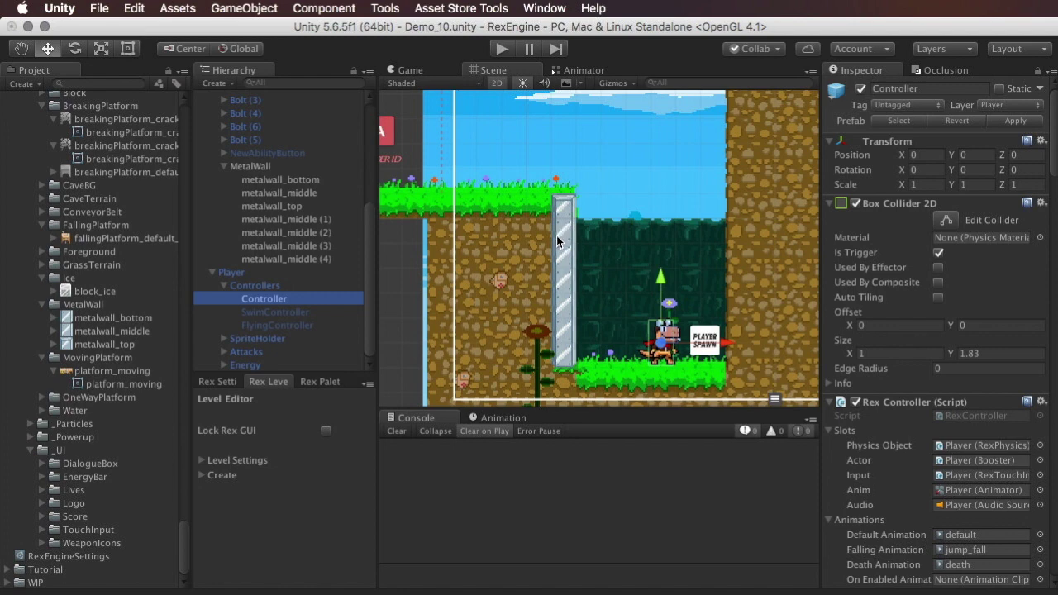
Bring the Controller's Wall Cling State tag settings into view and widen the Inspector
{"action": "scroll", "coordinate": [936, 442], "scroll_direction": "down", "scroll_amount": 5}
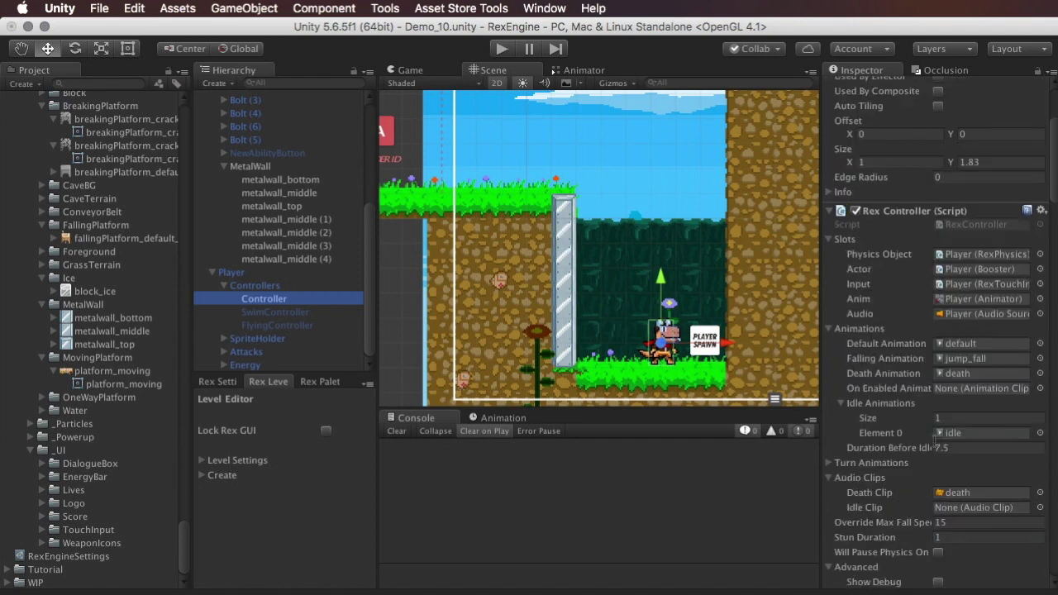
{"action": "scroll", "coordinate": [934, 446], "scroll_direction": "down", "scroll_amount": 2}
{"action": "scroll", "coordinate": [934, 441], "scroll_direction": "down", "scroll_amount": 2}
{"action": "scroll", "coordinate": [935, 441], "scroll_direction": "down", "scroll_amount": 5}
{"action": "scroll", "coordinate": [934, 440], "scroll_direction": "down", "scroll_amount": 1}
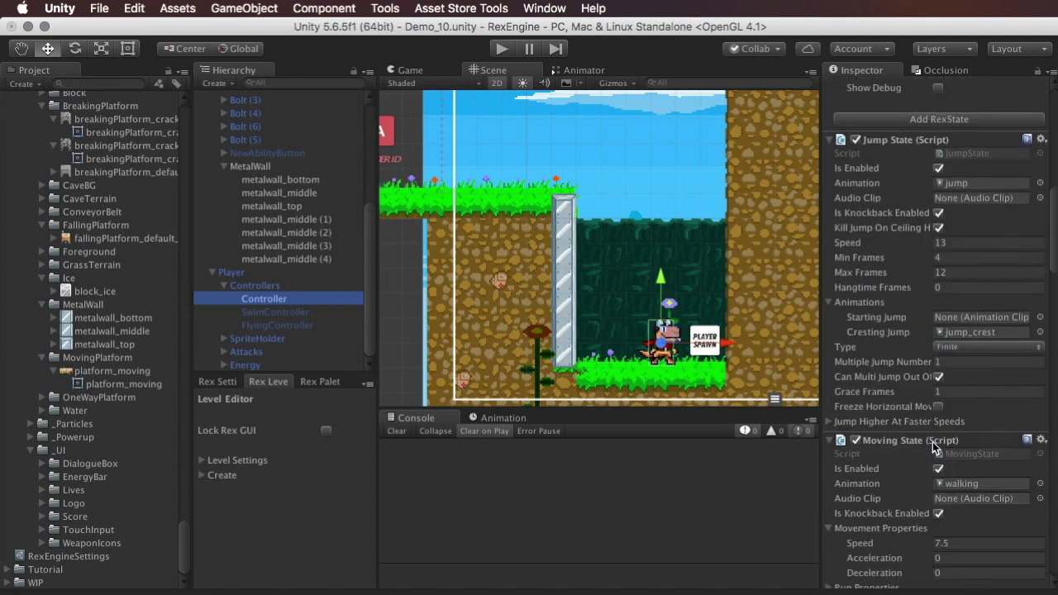
{"action": "scroll", "coordinate": [934, 441], "scroll_direction": "down", "scroll_amount": 8}
{"action": "scroll", "coordinate": [933, 444], "scroll_direction": "down", "scroll_amount": 5}
{"action": "scroll", "coordinate": [933, 444], "scroll_direction": "down", "scroll_amount": 2}
{"action": "scroll", "coordinate": [933, 444], "scroll_direction": "down", "scroll_amount": 3}
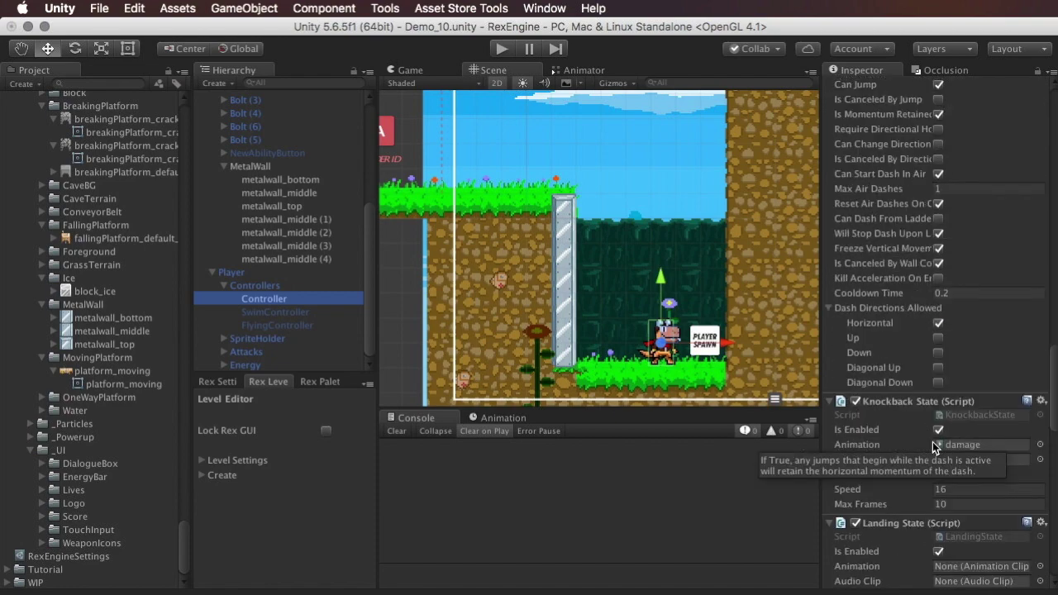
{"action": "scroll", "coordinate": [933, 444], "scroll_direction": "down", "scroll_amount": 5}
{"action": "scroll", "coordinate": [933, 447], "scroll_direction": "up", "scroll_amount": 8}
{"action": "scroll", "coordinate": [932, 446], "scroll_direction": "up", "scroll_amount": 2}
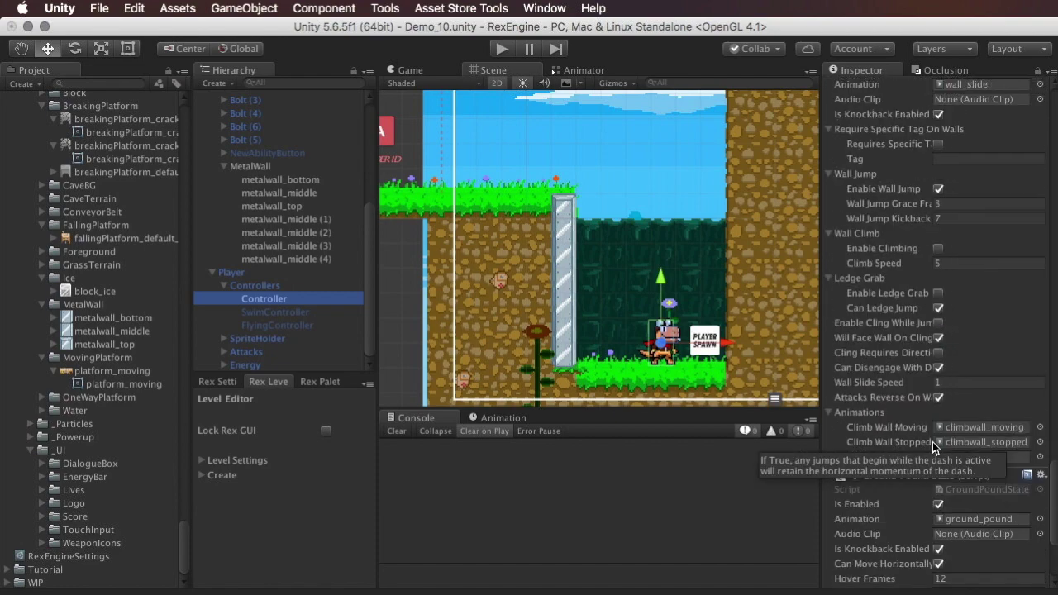
{"action": "scroll", "coordinate": [933, 446], "scroll_direction": "up", "scroll_amount": 3}
{"action": "scroll", "coordinate": [933, 442], "scroll_direction": "up", "scroll_amount": 1}
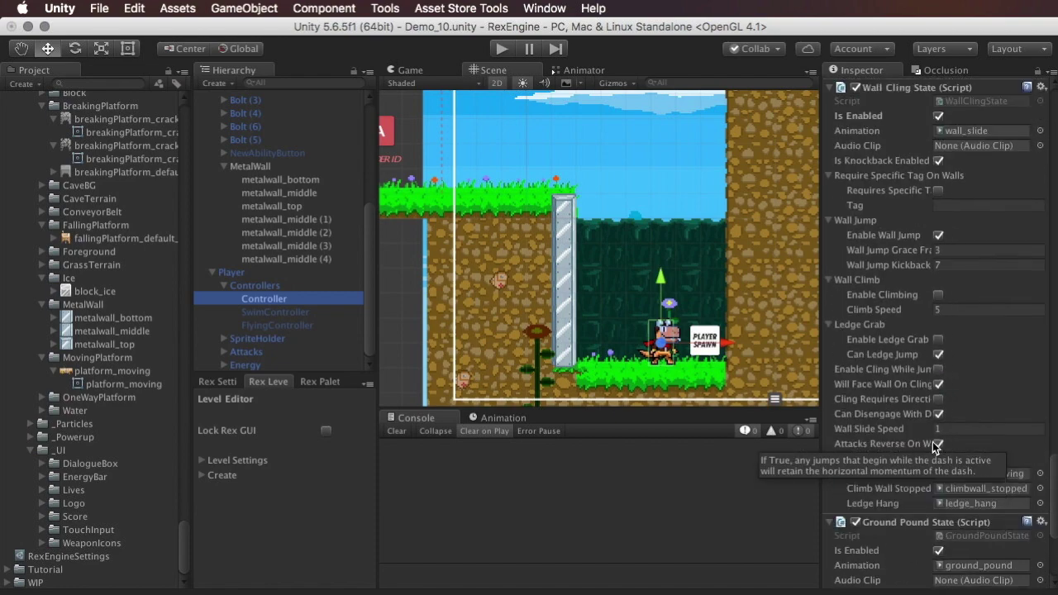
{"action": "left_click", "coordinate": [828, 178]}
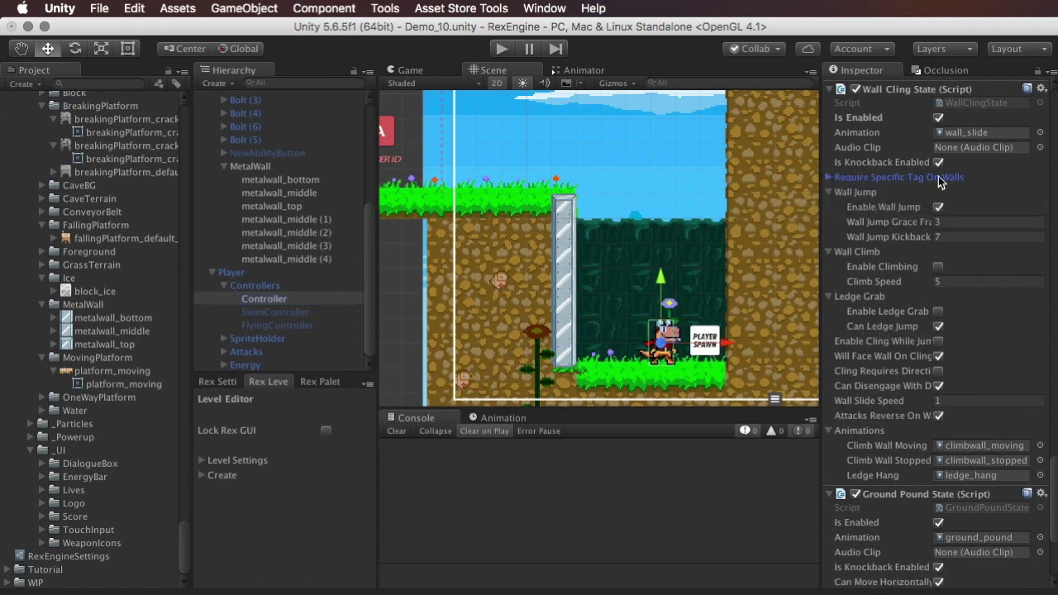
{"action": "left_click", "coordinate": [828, 177]}
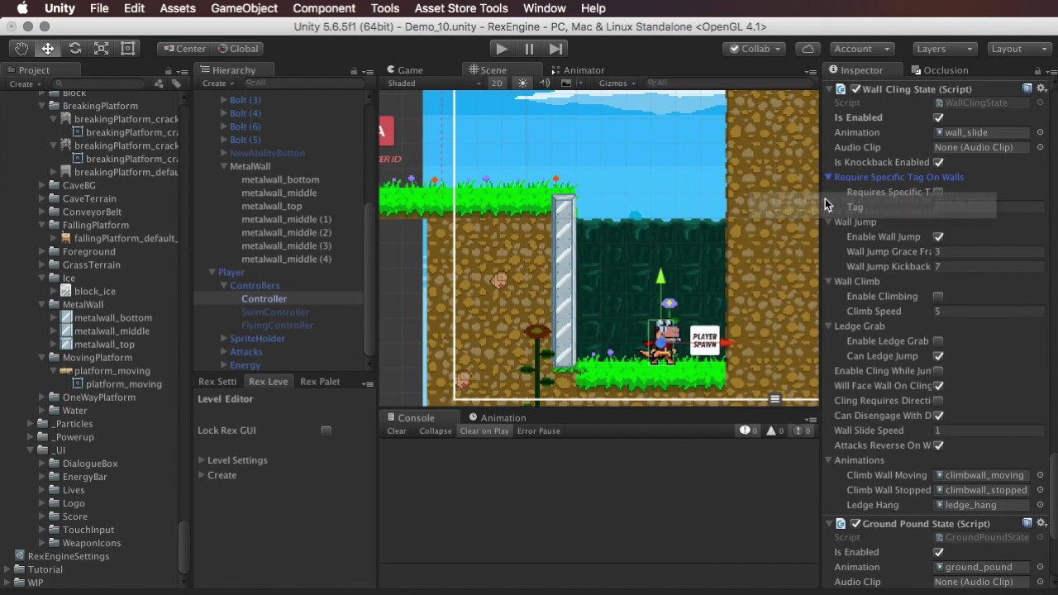
{"action": "mouse_move", "coordinate": [821, 202]}
{"action": "left_mouse_down"}
{"action": "mouse_move", "coordinate": [714, 212]}
{"action": "mouse_move", "coordinate": [684, 190]}
{"action": "left_mouse_up"}
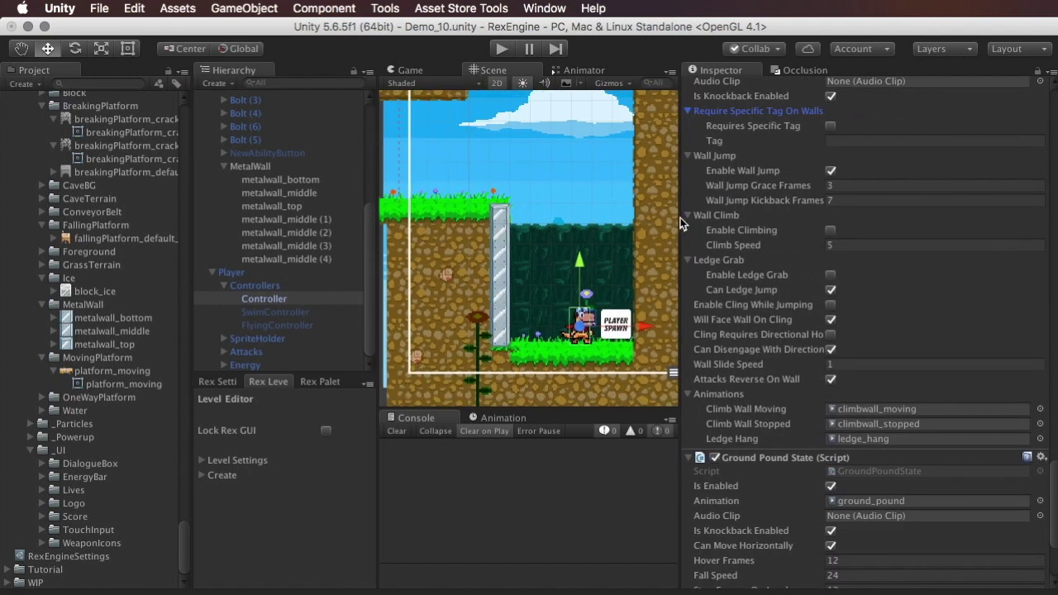
Enable Requires Specific Tag for wall clinging with the tag 'Projectiles'
{"action": "left_click", "coordinate": [823, 126]}
{"action": "left_click", "coordinate": [827, 139]}
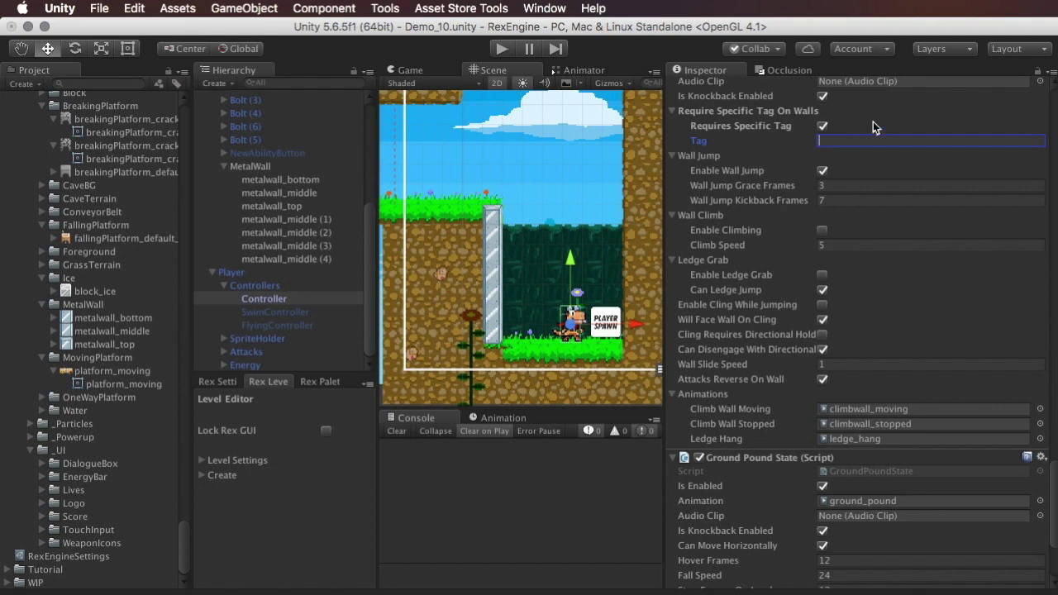
{"action": "type", "text": "Projectiles"}
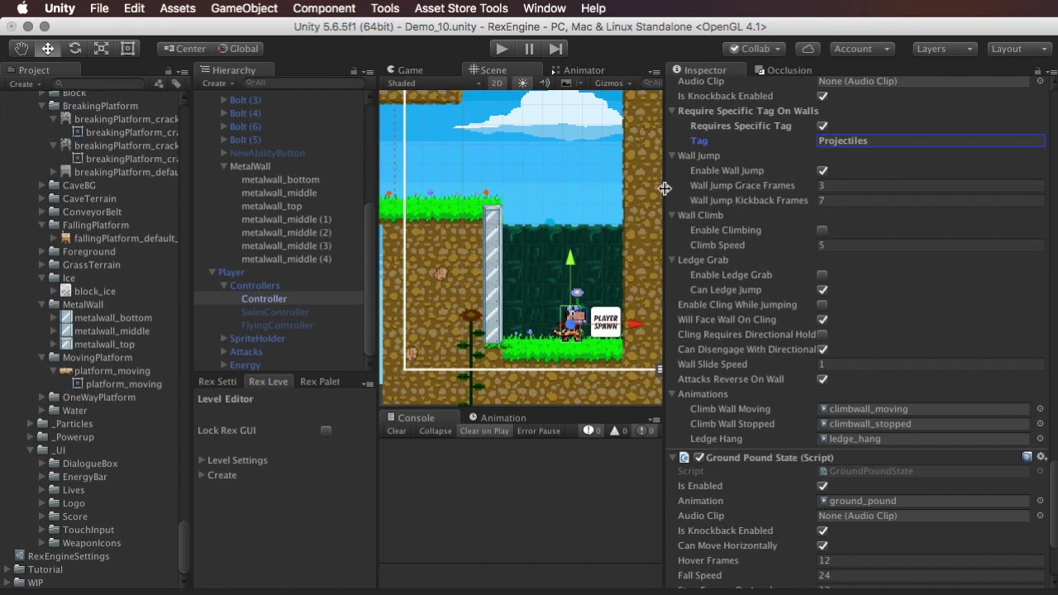
{"action": "left_click_drag", "start_coordinate": [664, 189], "coordinate": [786, 190]}
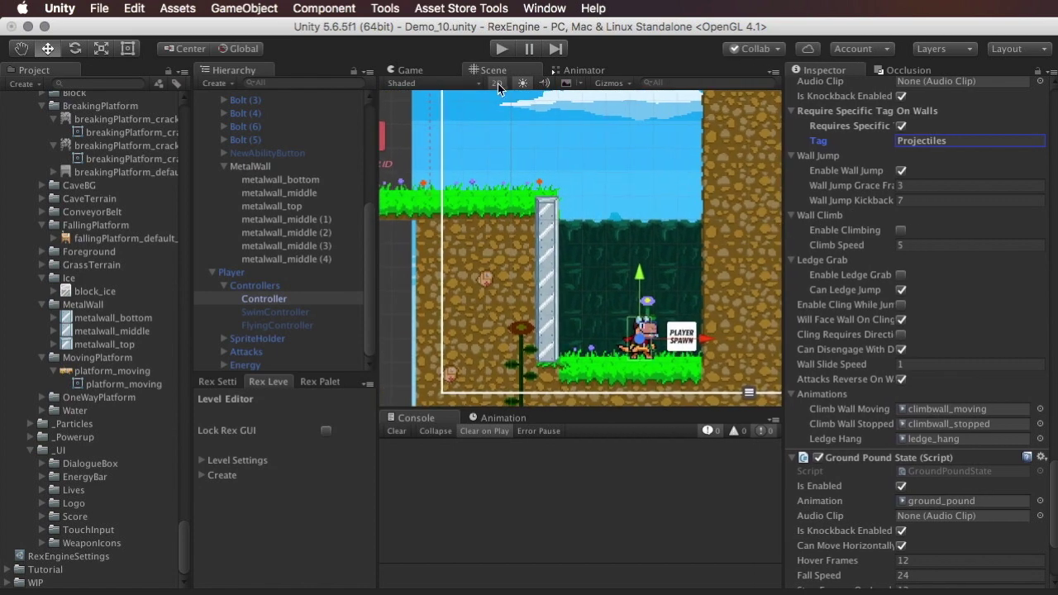
Play-test climbing the dirt wall and jumping onto the metal wall, then stop
{"action": "left_click", "coordinate": [501, 48]}
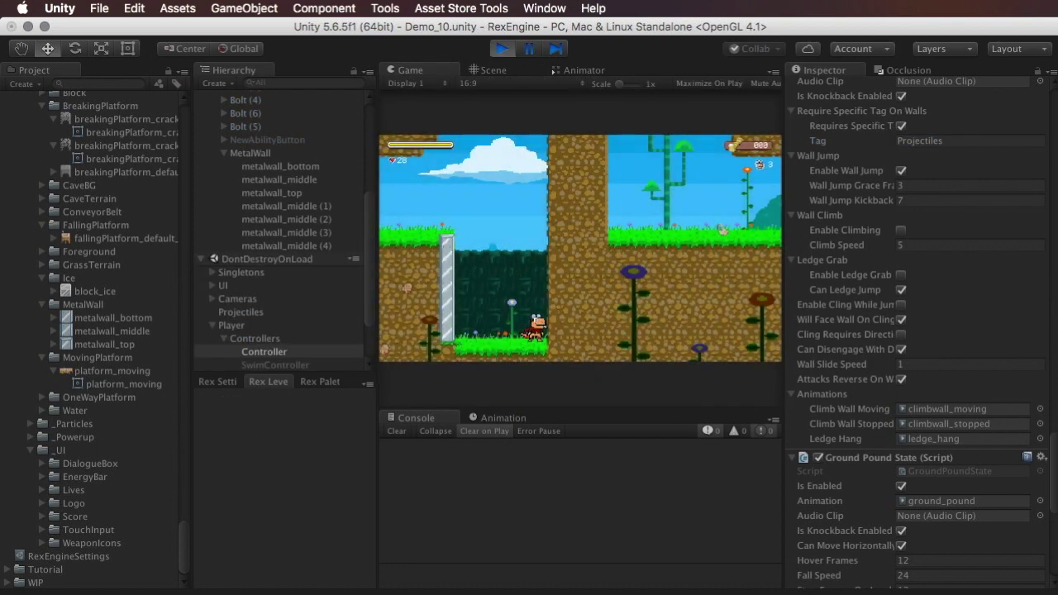
{"action": "key", "text": "Left"}
{"action": "key", "text": "Right"}
{"action": "key", "text": "space"}
{"action": "key", "text": "space"}
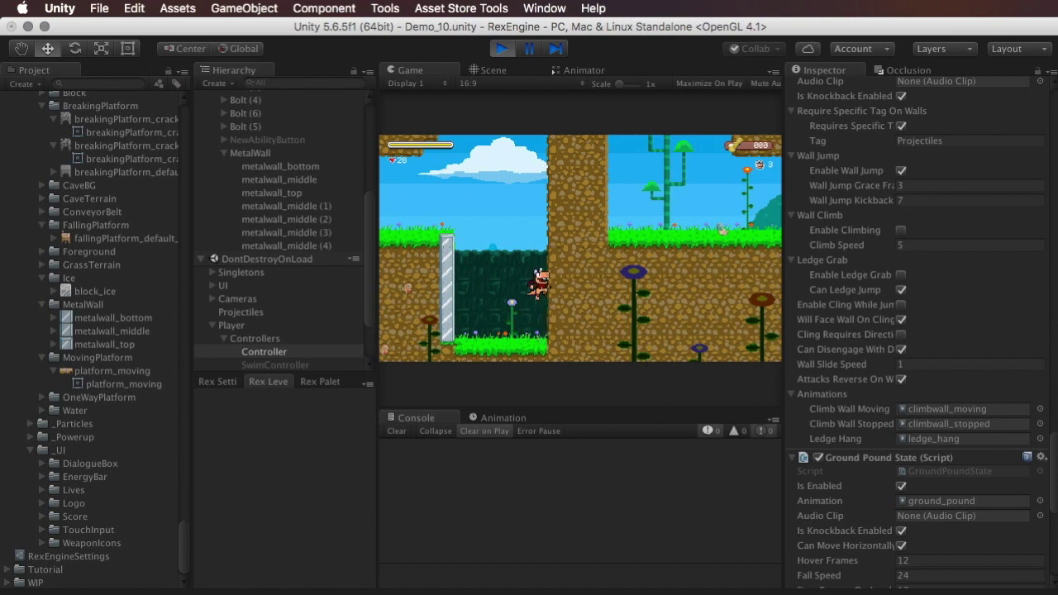
{"action": "key", "text": "space"}
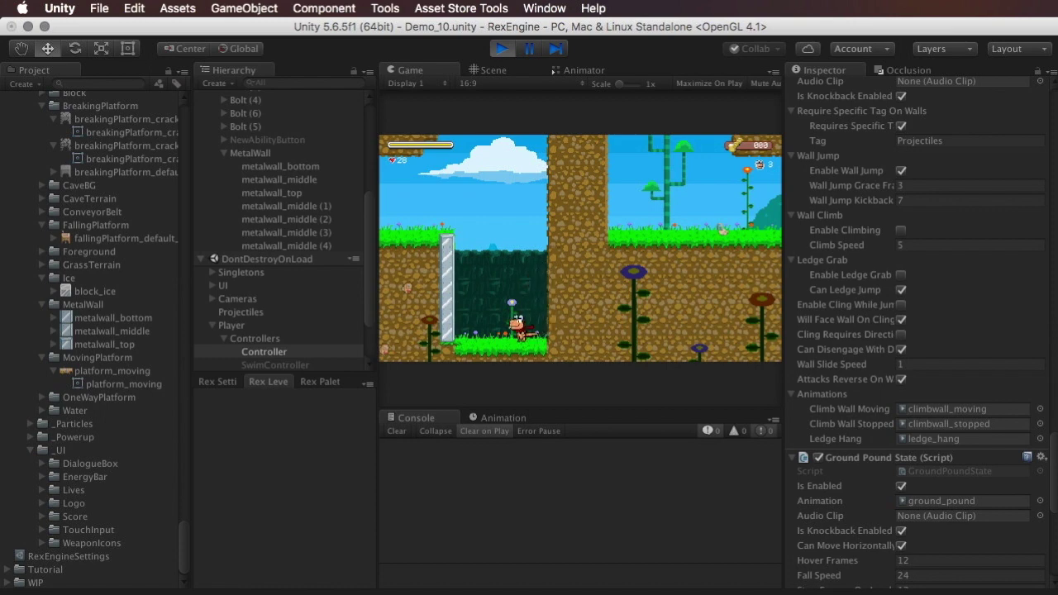
{"action": "key", "text": "Left"}
{"action": "key", "text": "space"}
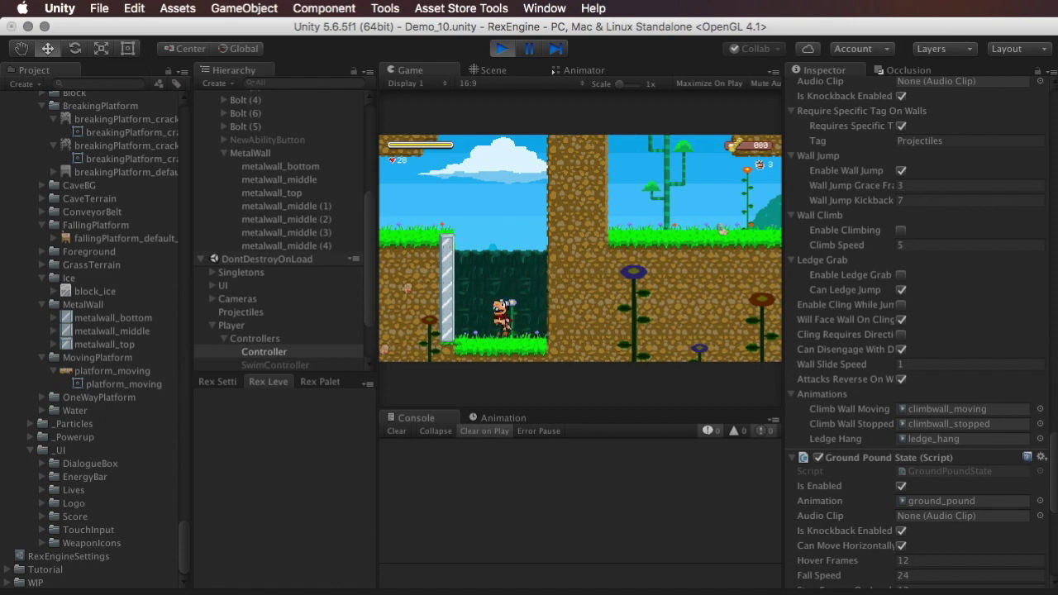
{"action": "key", "text": "Left"}
{"action": "key", "text": "space"}
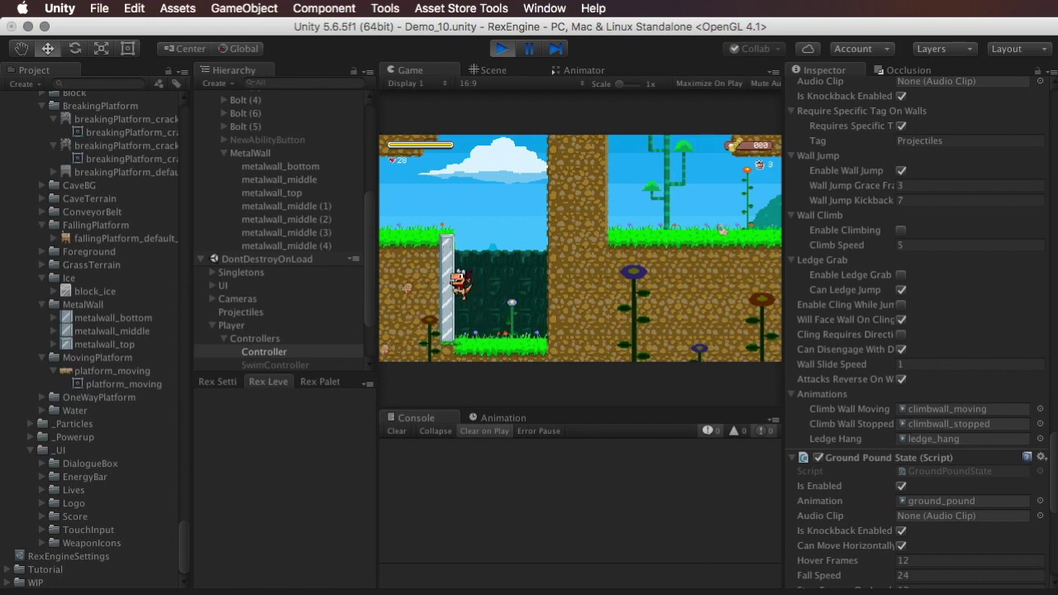
{"action": "key", "text": "space"}
{"action": "key", "text": "space"}
{"action": "key", "text": "space"}
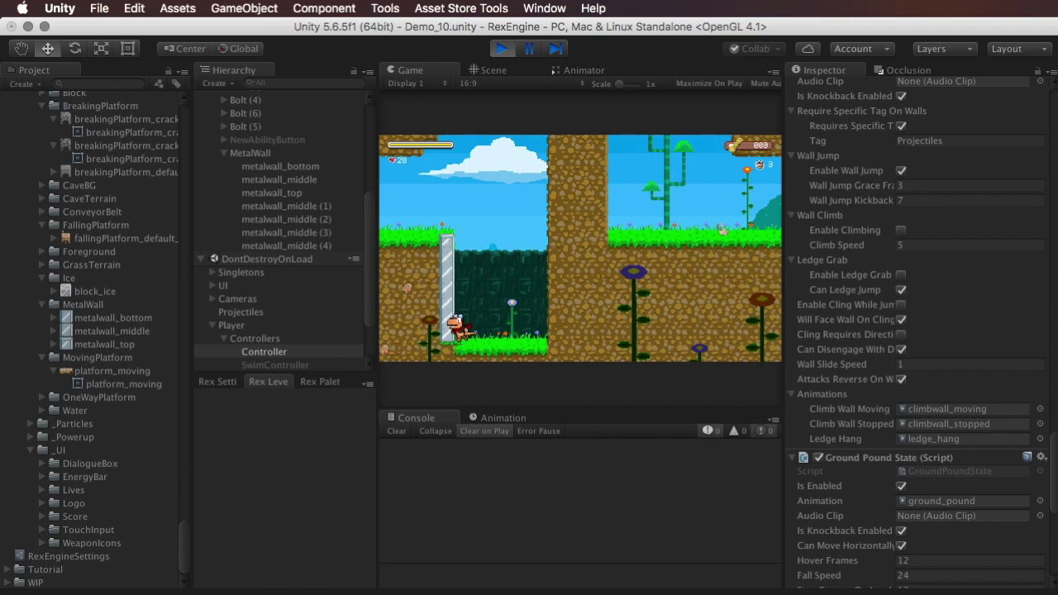
{"action": "key", "text": "Right"}
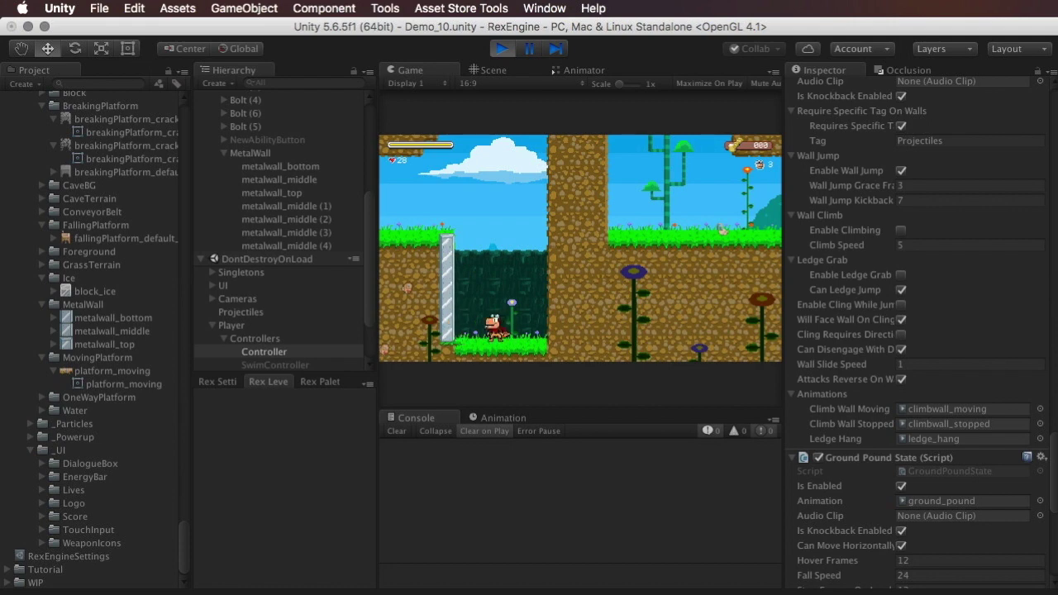
{"action": "left_click", "coordinate": [503, 49]}
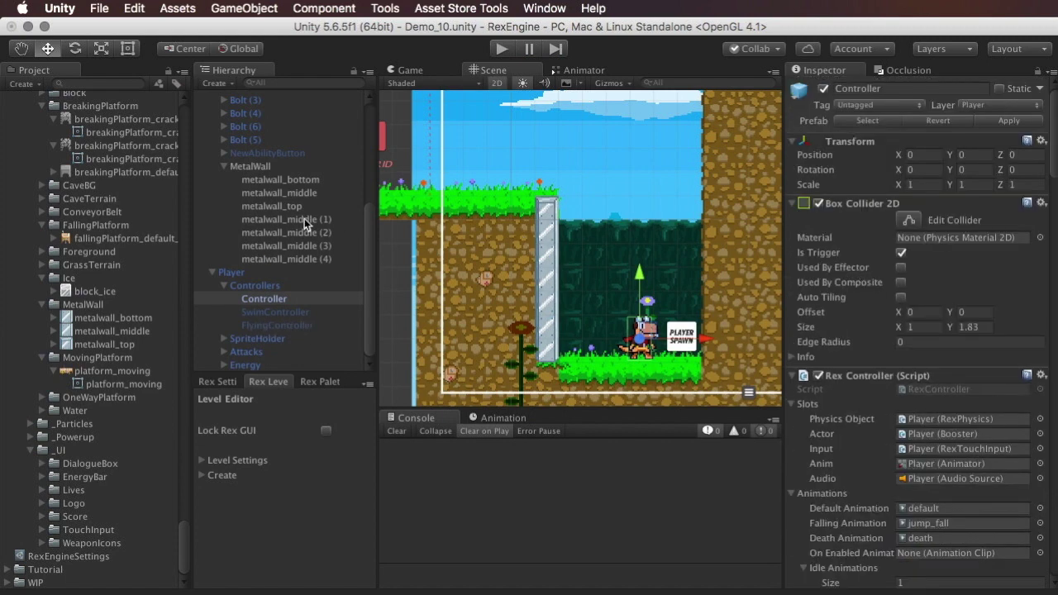
Deactivate MetalWall and inspect a grass tile's tag
{"action": "left_click", "coordinate": [267, 169]}
{"action": "left_click", "coordinate": [823, 89]}
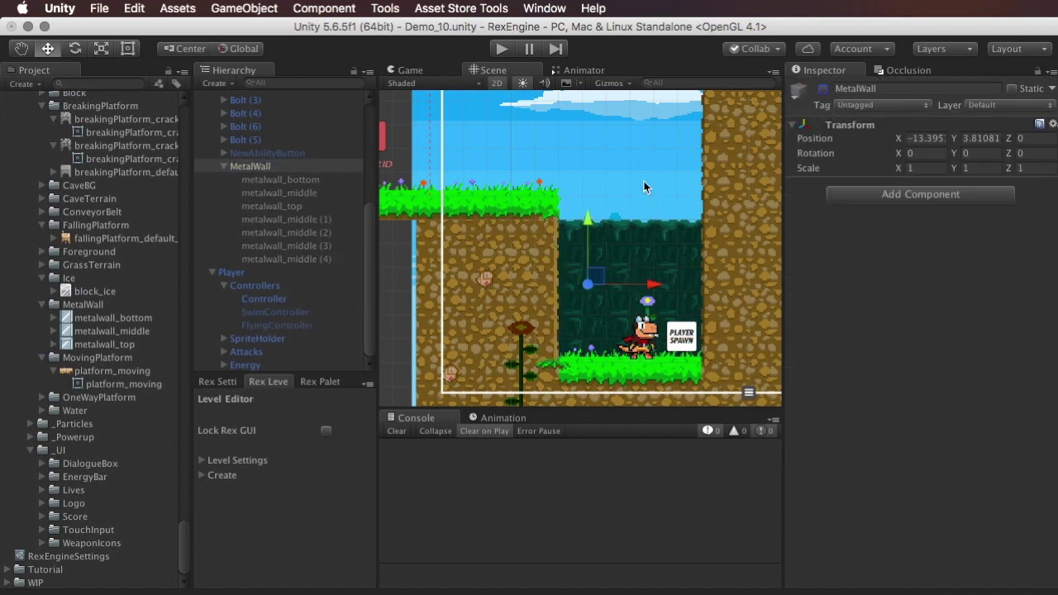
{"action": "left_click", "coordinate": [546, 230]}
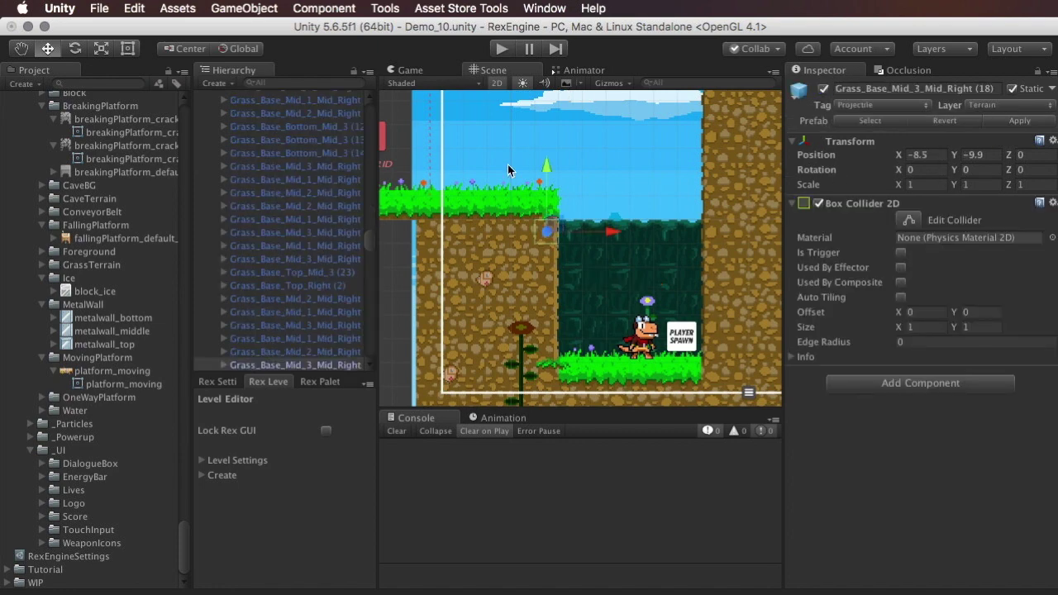
{"action": "scroll", "coordinate": [260, 247], "scroll_direction": "up", "scroll_amount": 5}
{"action": "scroll", "coordinate": [260, 246], "scroll_direction": "up", "scroll_amount": 5}
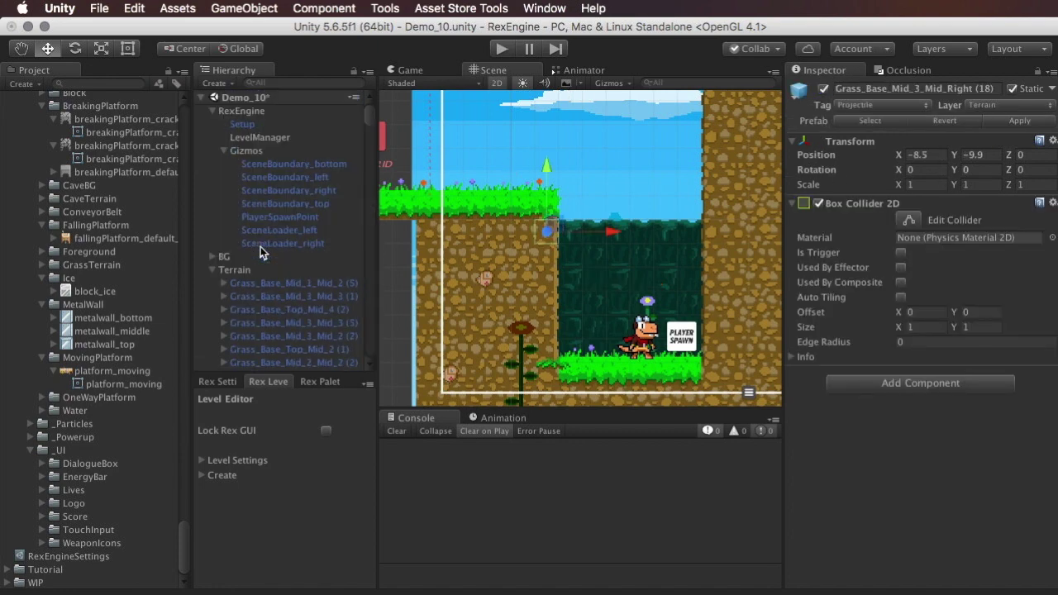
Collapse Terrain and reactivate MetalWall so the metal wall is visible again
{"action": "left_click", "coordinate": [214, 270]}
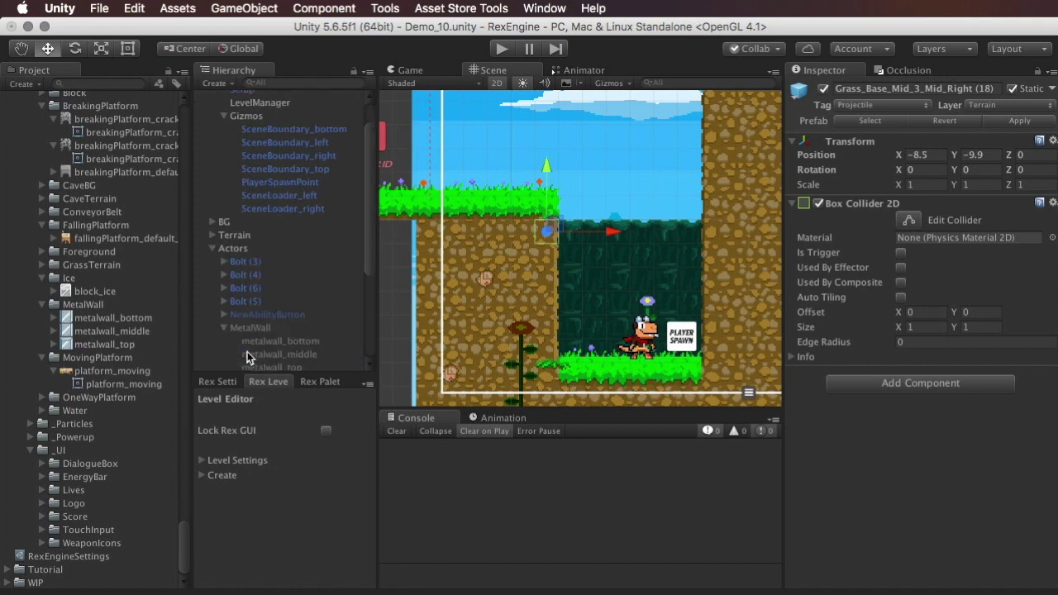
{"action": "scroll", "coordinate": [246, 356], "scroll_direction": "down", "scroll_amount": 1}
{"action": "left_click", "coordinate": [256, 317]}
{"action": "left_click", "coordinate": [824, 89]}
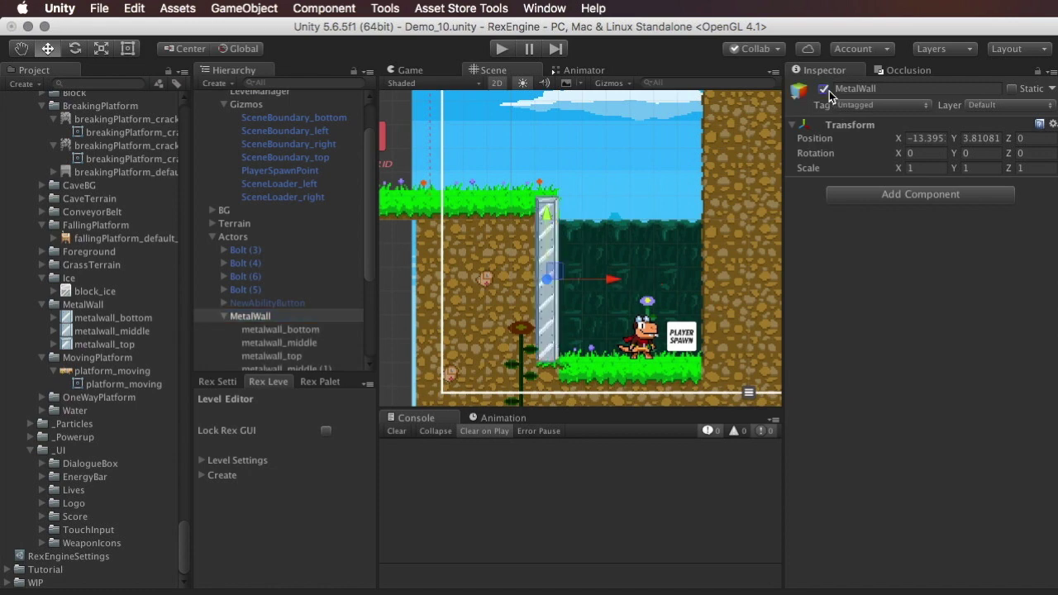
{"action": "scroll", "coordinate": [333, 277], "scroll_direction": "down", "scroll_amount": 5}
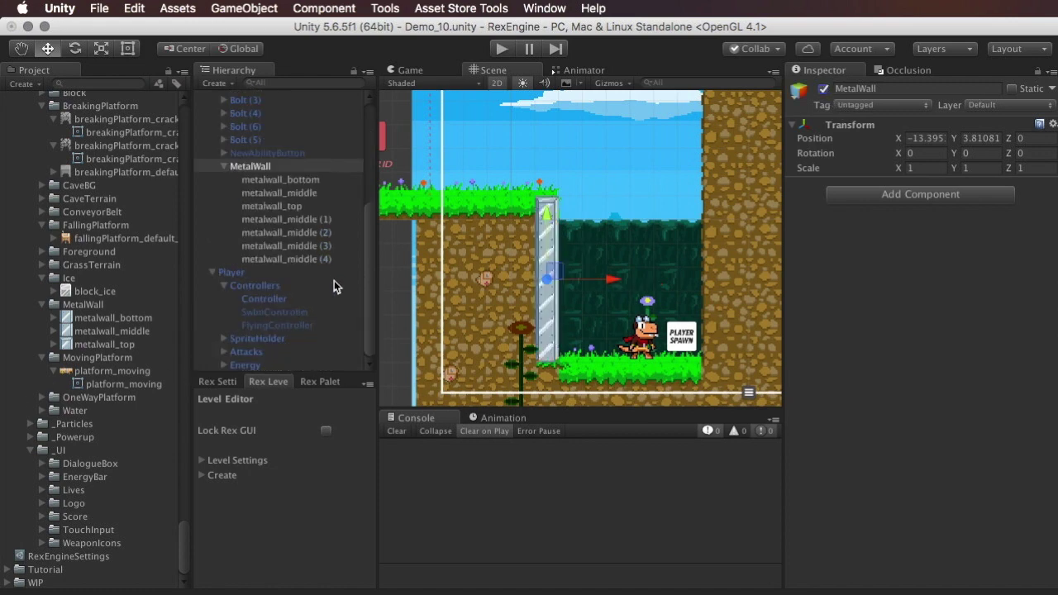
Select the player Controller and scroll down to its Wall Cling State settings
{"action": "left_click", "coordinate": [293, 304]}
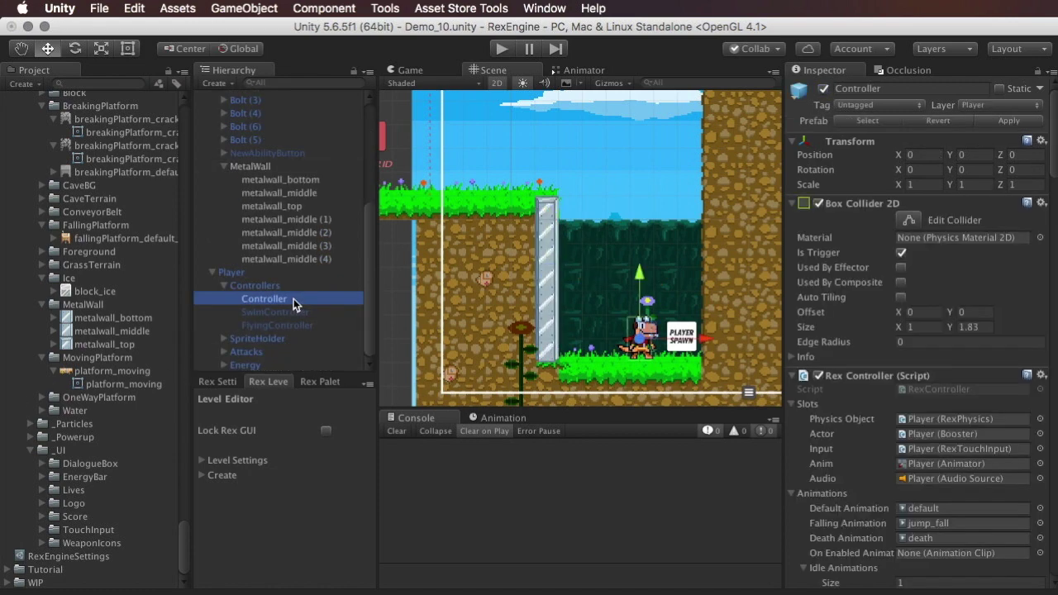
{"action": "scroll", "coordinate": [873, 471], "scroll_direction": "down", "scroll_amount": 10}
{"action": "scroll", "coordinate": [877, 473], "scroll_direction": "down", "scroll_amount": 10}
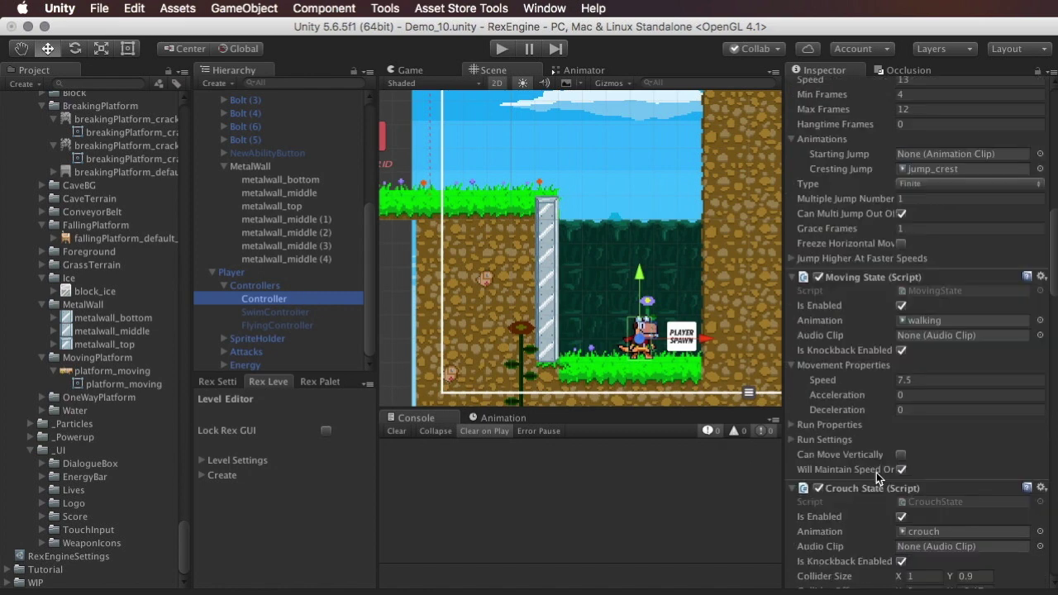
{"action": "scroll", "coordinate": [901, 490], "scroll_direction": "down", "scroll_amount": 10}
{"action": "scroll", "coordinate": [901, 490], "scroll_direction": "down", "scroll_amount": 2}
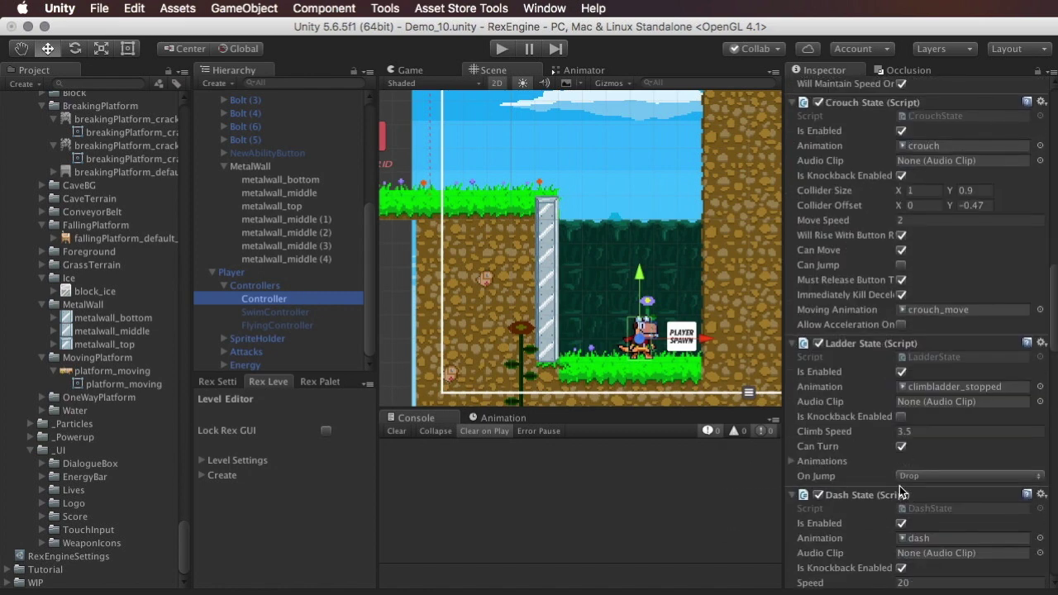
{"action": "scroll", "coordinate": [901, 490], "scroll_direction": "down", "scroll_amount": 2}
{"action": "scroll", "coordinate": [902, 491], "scroll_direction": "down", "scroll_amount": 10}
{"action": "scroll", "coordinate": [901, 490], "scroll_direction": "down", "scroll_amount": 3}
{"action": "scroll", "coordinate": [902, 491], "scroll_direction": "down", "scroll_amount": 2}
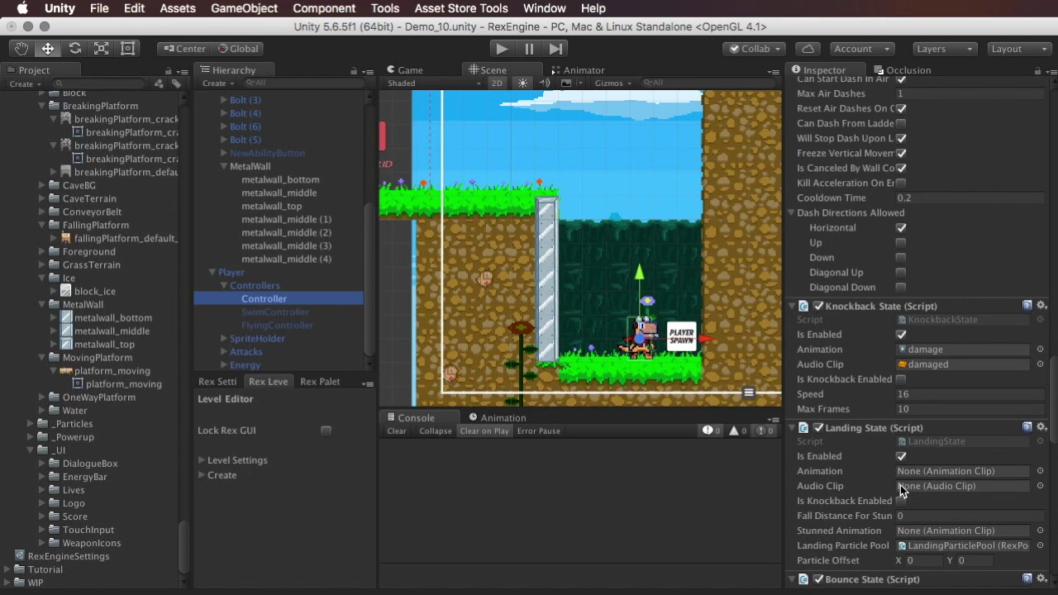
{"action": "scroll", "coordinate": [902, 490], "scroll_direction": "down", "scroll_amount": 5}
{"action": "scroll", "coordinate": [925, 438], "scroll_direction": "down", "scroll_amount": 5}
Correct the required wall tag to 'Projectile' and start play mode
{"action": "left_click", "coordinate": [959, 415]}
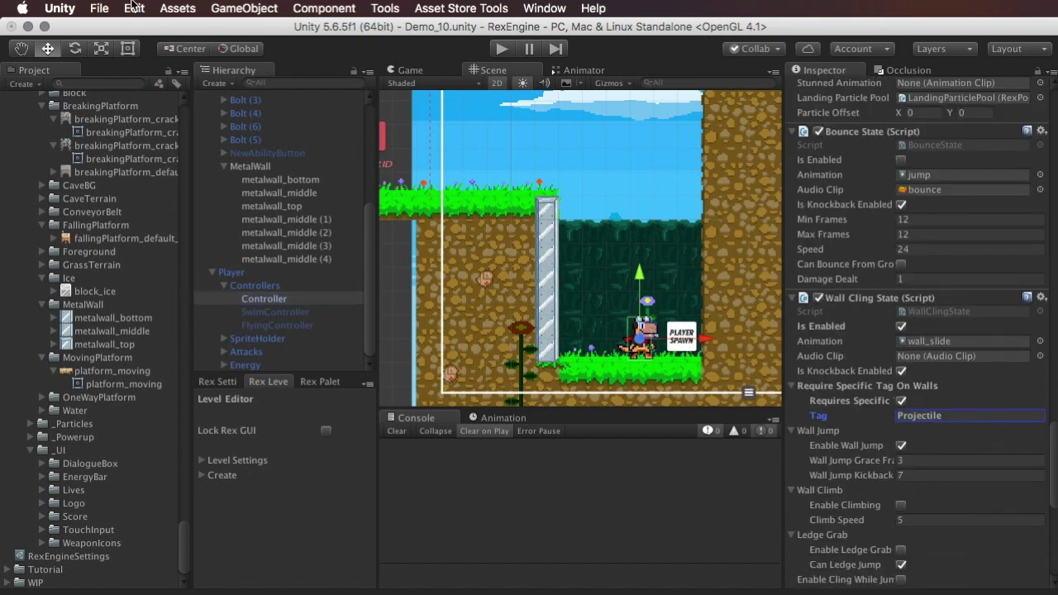
{"action": "left_click", "coordinate": [503, 49]}
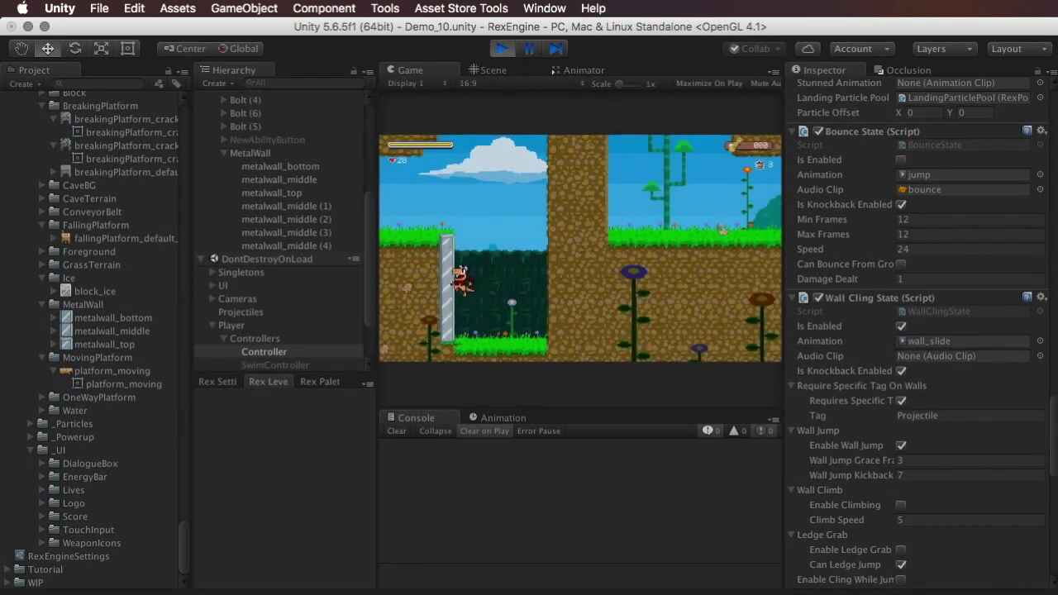
Retest wall-sliding and wall-jumping on the metal wall, then stop the game
{"action": "key", "text": "space"}
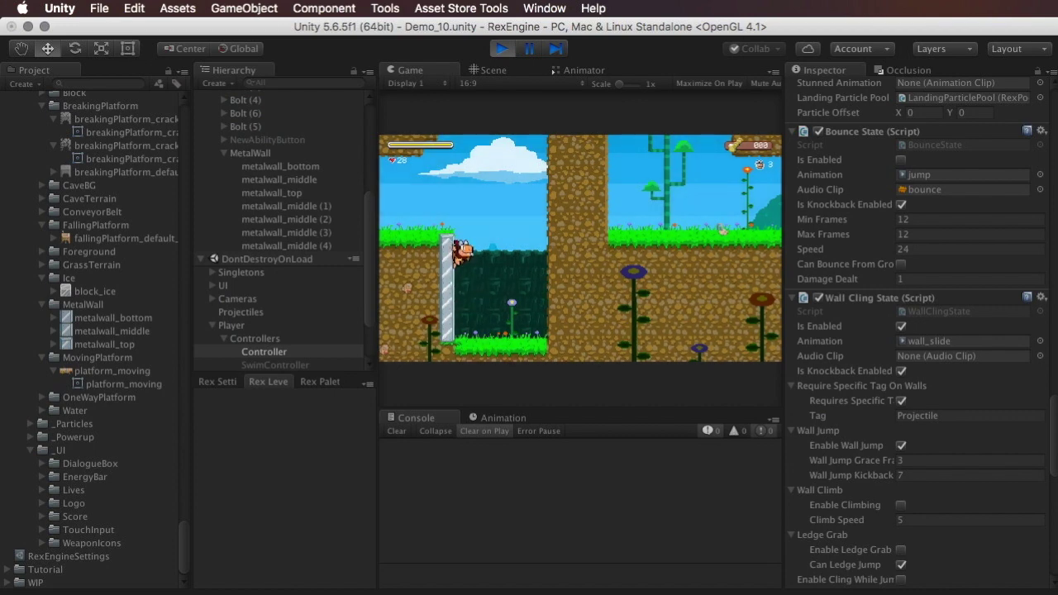
{"action": "key", "text": "space"}
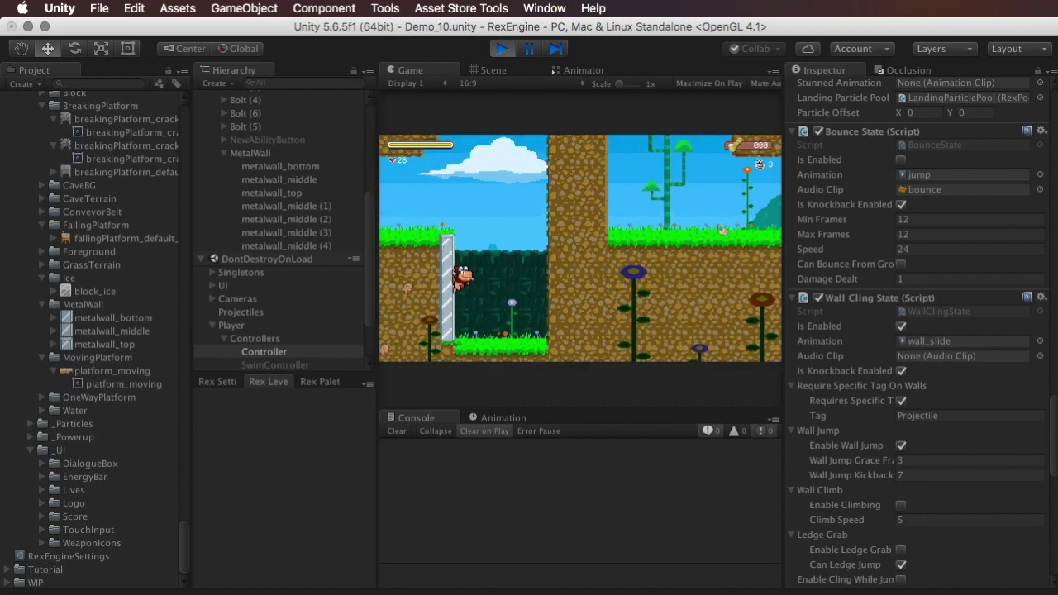
{"action": "key", "text": "space"}
{"action": "key", "text": "space"}
{"action": "key", "text": "space"}
{"action": "key", "text": "space"}
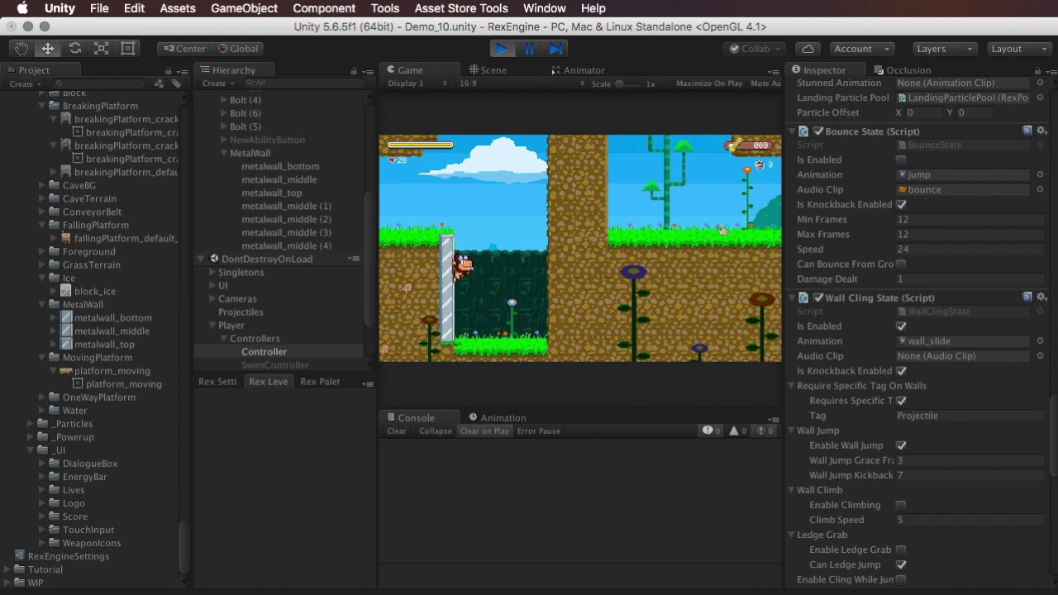
{"action": "key", "text": "space"}
{"action": "key", "text": "space"}
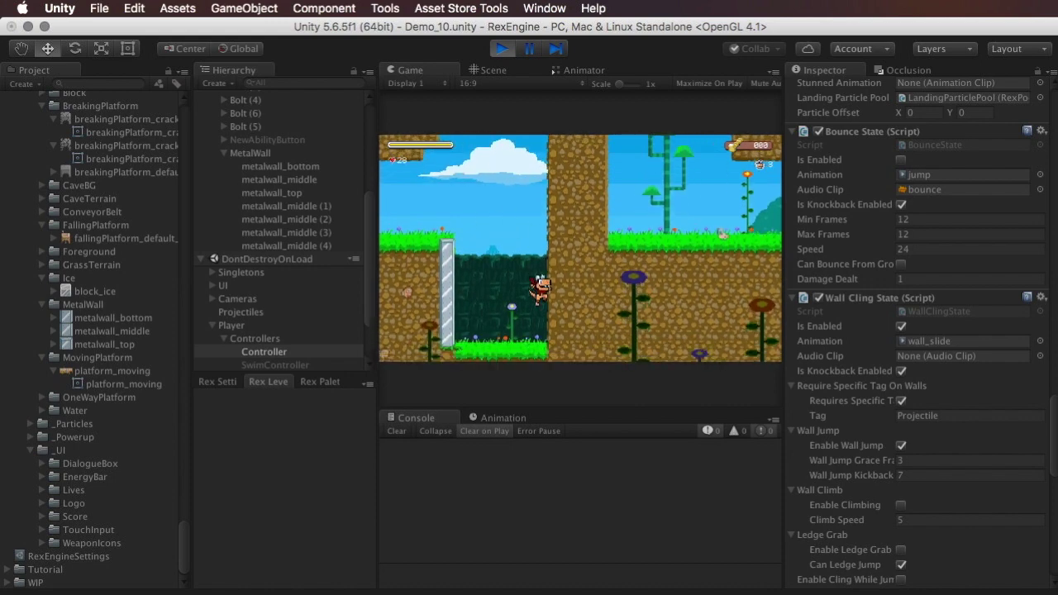
{"action": "key", "text": "space"}
{"action": "key", "text": "Left"}
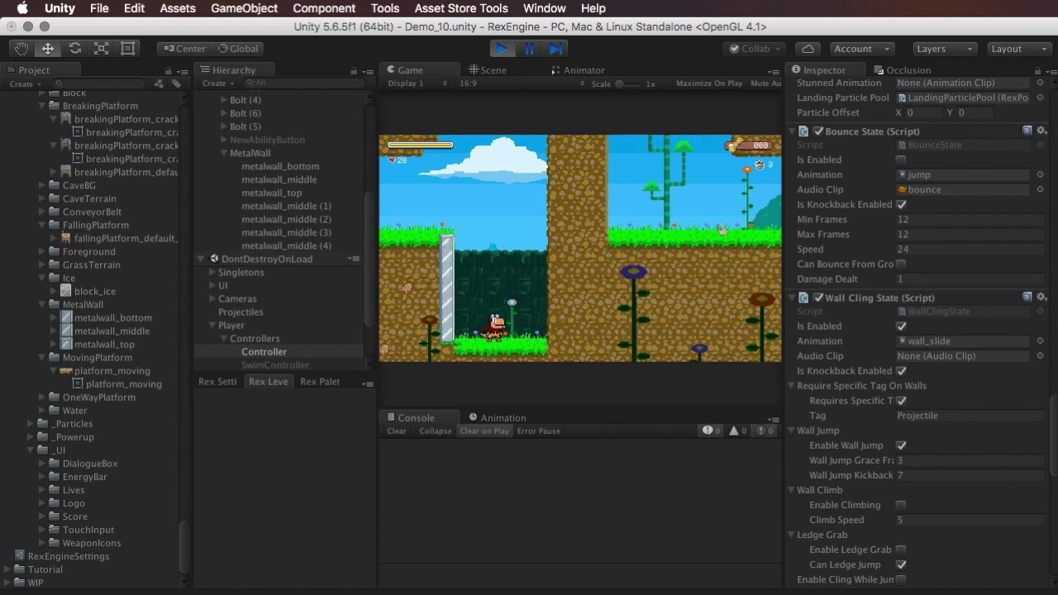
{"action": "left_click", "coordinate": [507, 52]}
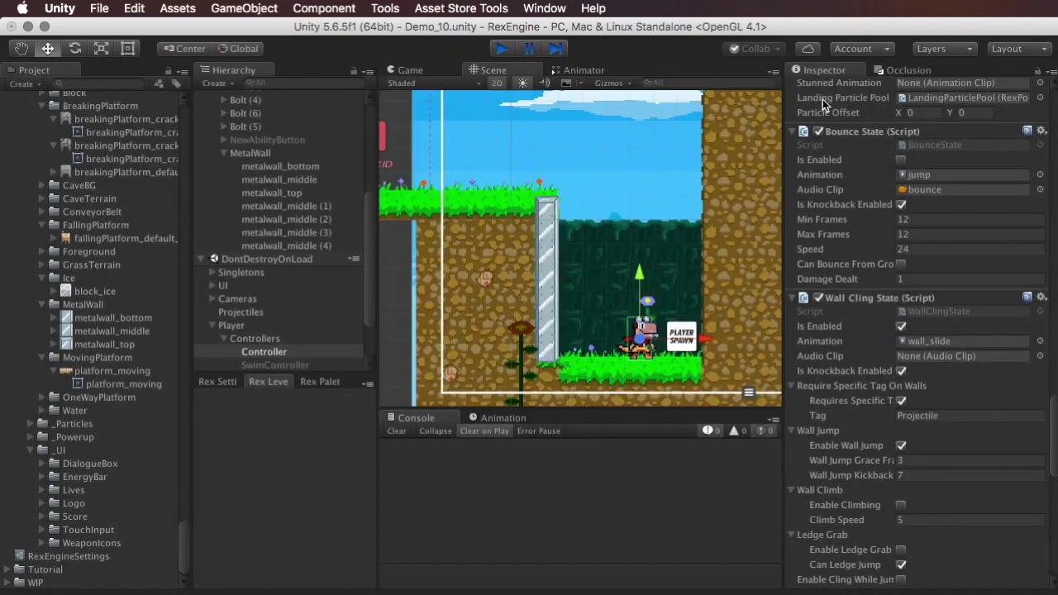